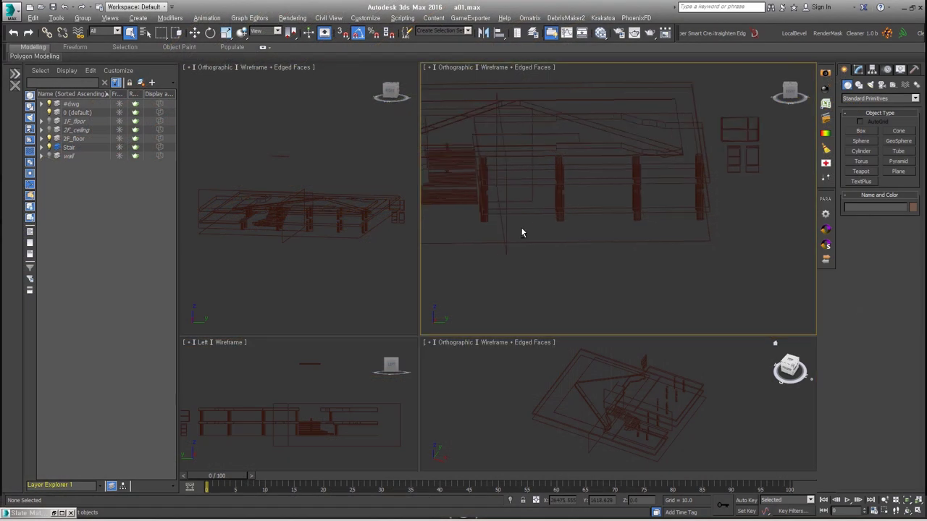
Draw a new multi-vertex line spline along the lobby floor edge
alt+middle_drag(521, 227, 577, 258)
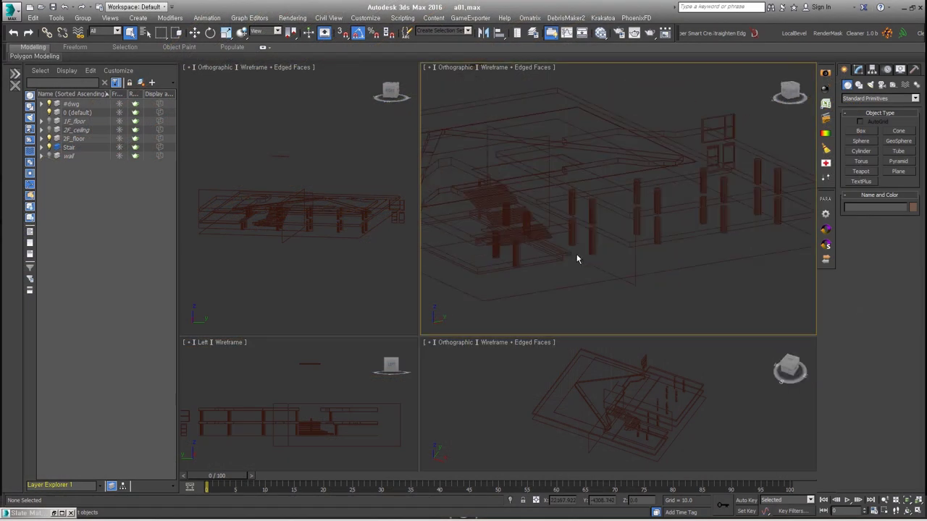
alt+middle_drag(647, 188, 654, 215)
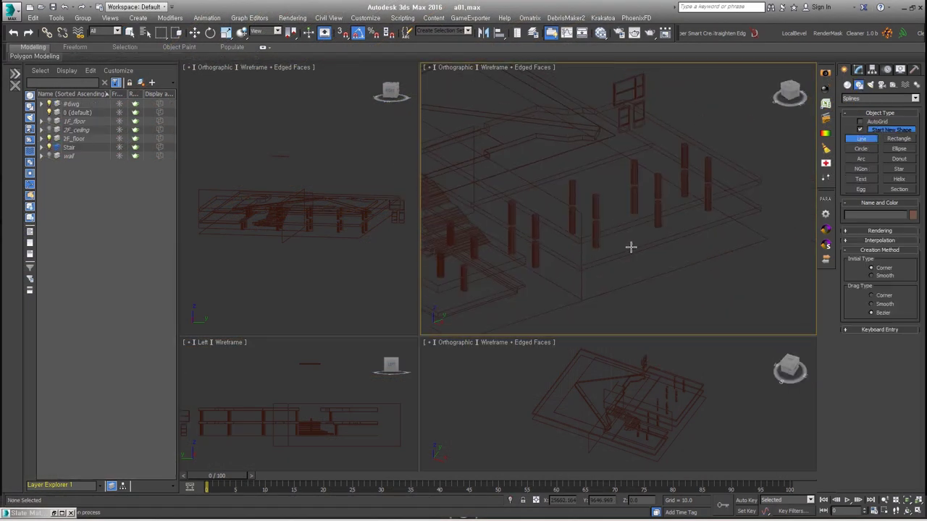
alt+middle_drag(631, 247, 581, 246)
mouse_move(591, 293)
alt+middle_down()
mouse_move(671, 232)
mouse_move(699, 234)
alt+middle_up()
click(670, 232)
click(719, 227)
click(699, 234)
click(708, 288)
scroll(732, 269, up, 3)
mouse_move(732, 268)
alt+middle_down()
mouse_move(546, 251)
mouse_move(628, 283)
mouse_move(598, 165)
alt+middle_up()
right_click(663, 206)
scroll(631, 266, down, 3)
Clone the new line as Line032
key(w)
key(ctrl+v)
click(459, 306)
mouse_move(724, 242)
alt+middle_down()
mouse_move(732, 186)
mouse_move(717, 250)
alt+middle_up()
Create a RailClone object from the Itoo Software category in the scene
click(847, 85)
click(880, 98)
click(869, 244)
click(865, 138)
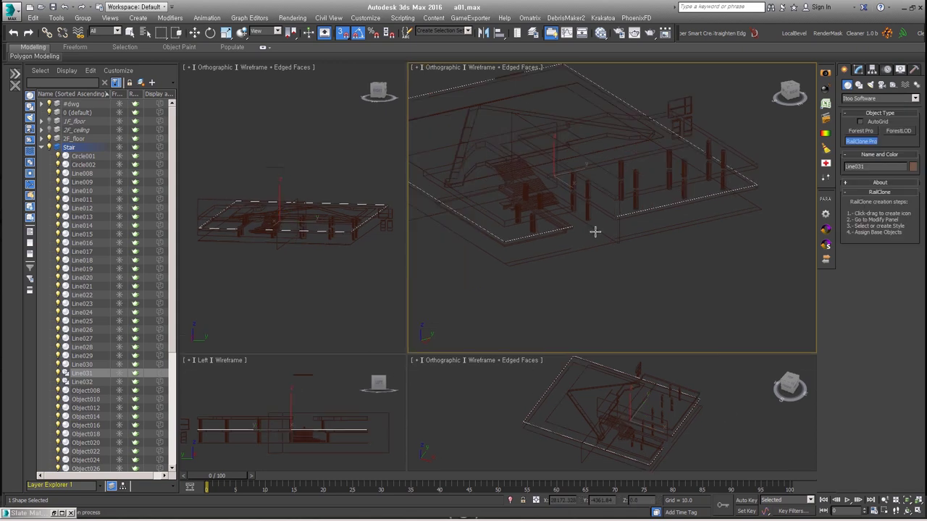
click(613, 310)
Use the new line as the base spline and wire an Object050 segment to the generator
click(853, 343)
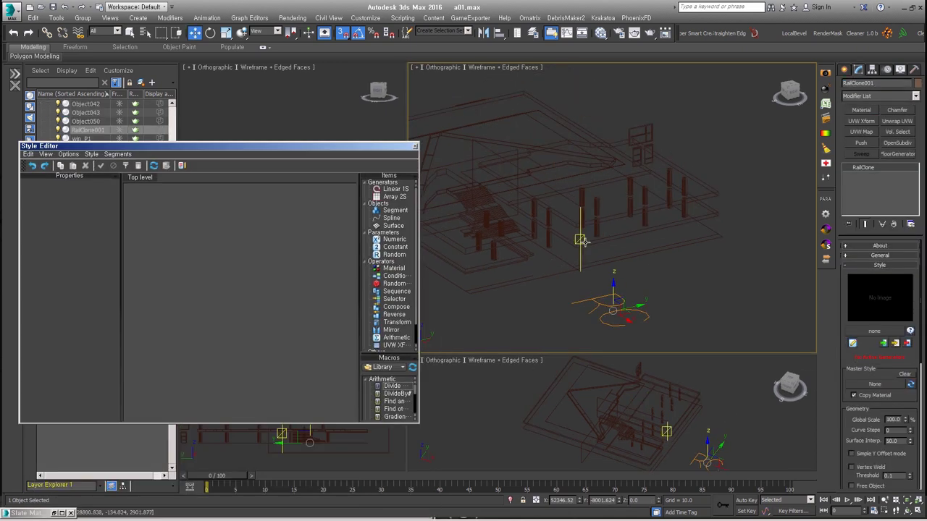
click(634, 247)
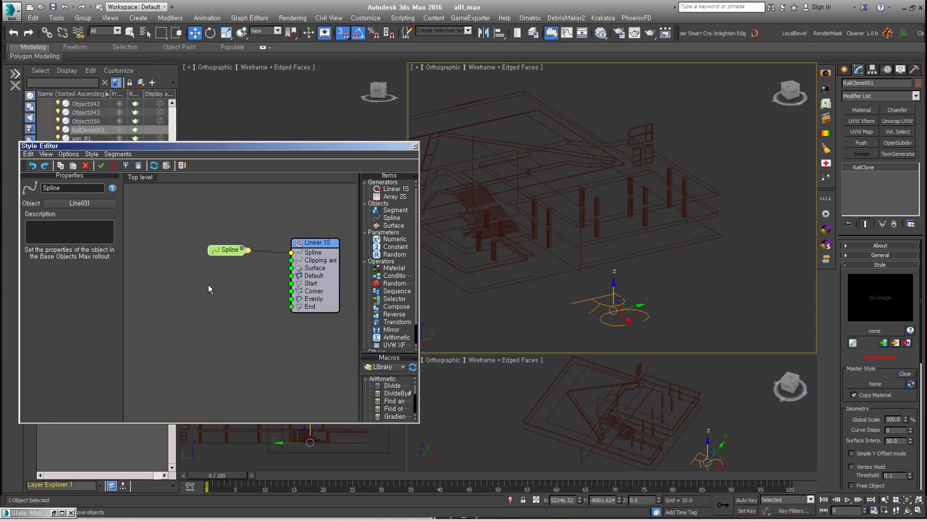
drag(387, 214, 237, 272)
scroll(641, 134, up, 5)
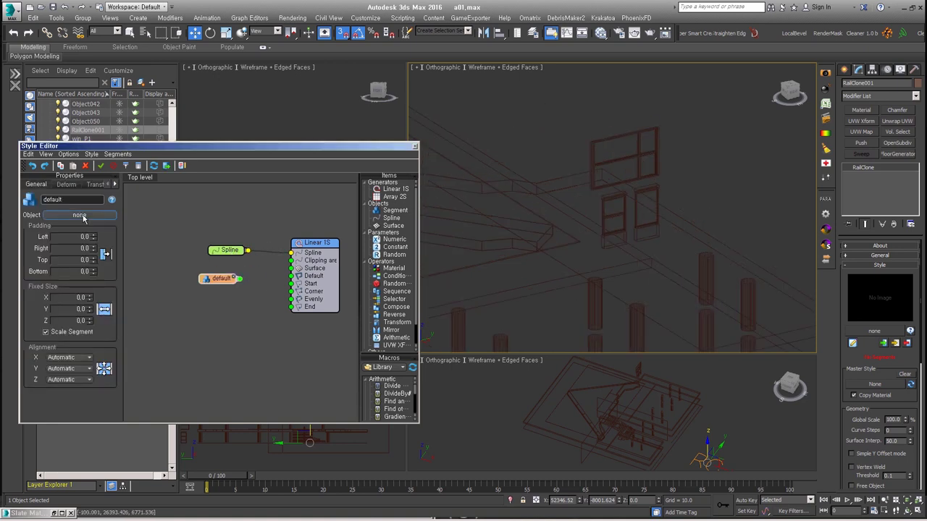
drag(289, 284, 291, 276)
scroll(587, 267, down, 5)
scroll(586, 268, up, 3)
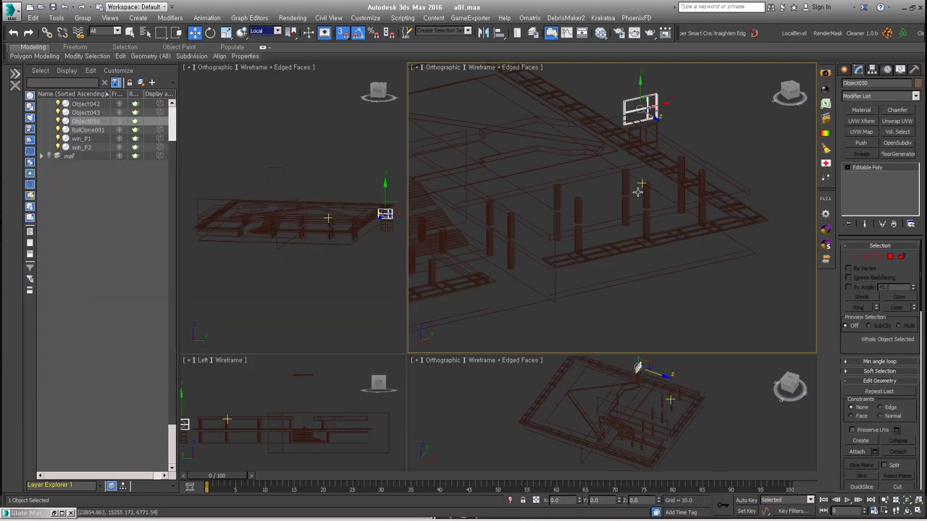
Rotate the Object050 segment -90 in Y so the rail stands upright
click(101, 226)
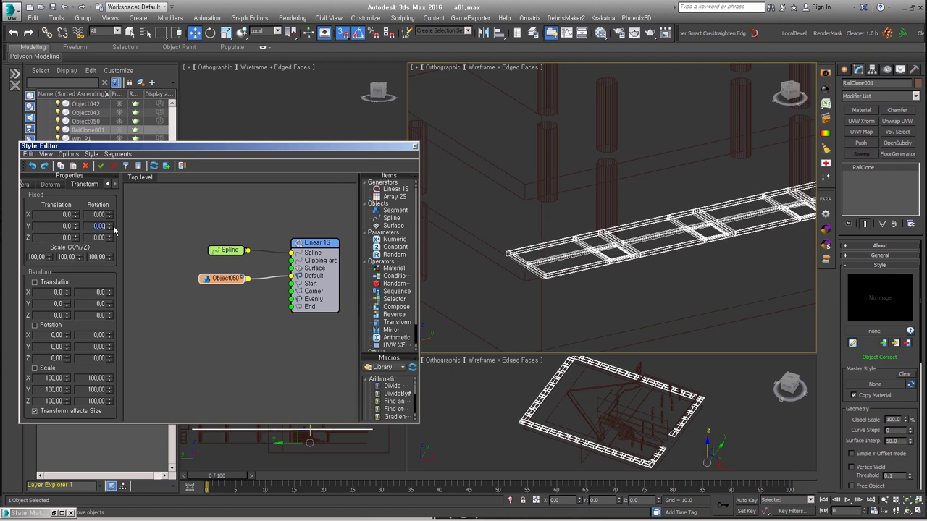
text(-90)
key(Return)
mouse_move(626, 257)
alt+middle_down()
mouse_move(654, 250)
mouse_move(458, 223)
alt+middle_up()
alt+middle_drag(623, 217, 656, 232)
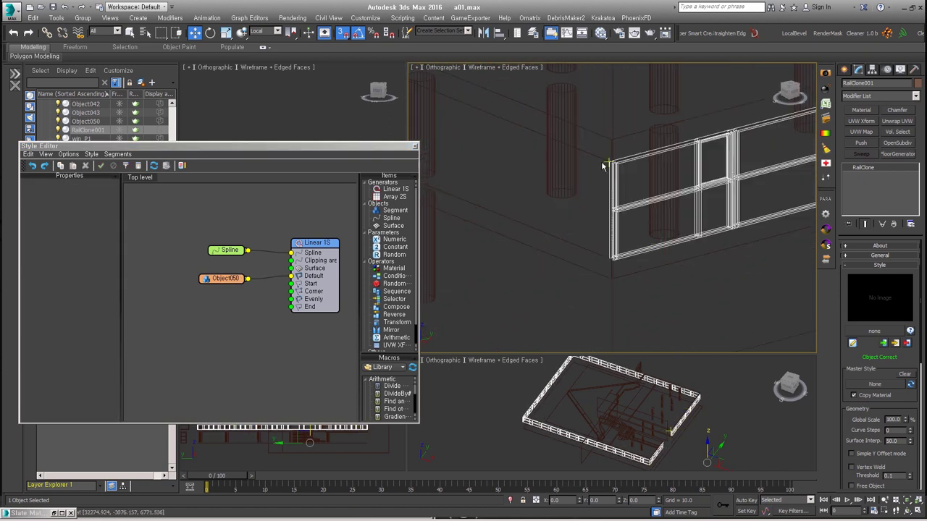
scroll(655, 232, up, 3)
drag(218, 145, 241, 114)
Set the Object050 segment alignment to X Automatic and Y Bottom
click(340, 217)
click(246, 247)
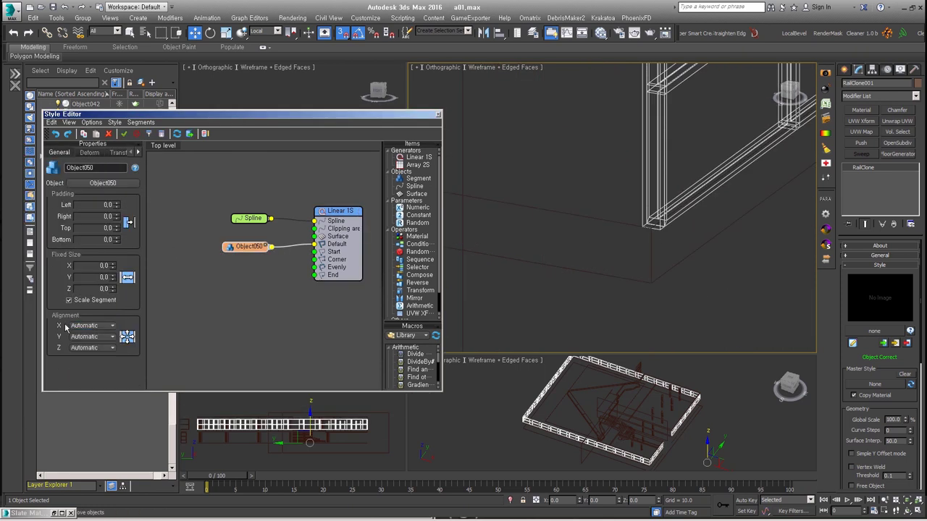
click(91, 336)
click(96, 344)
click(101, 333)
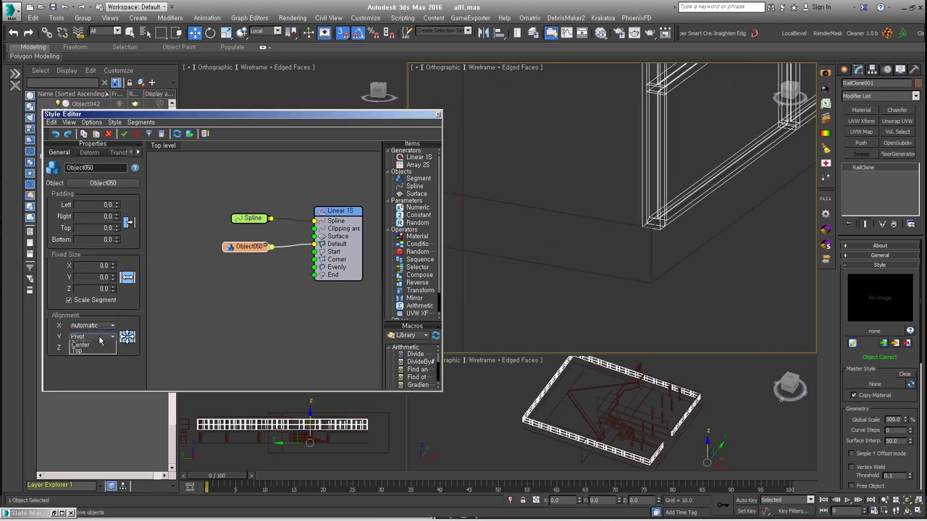
click(80, 358)
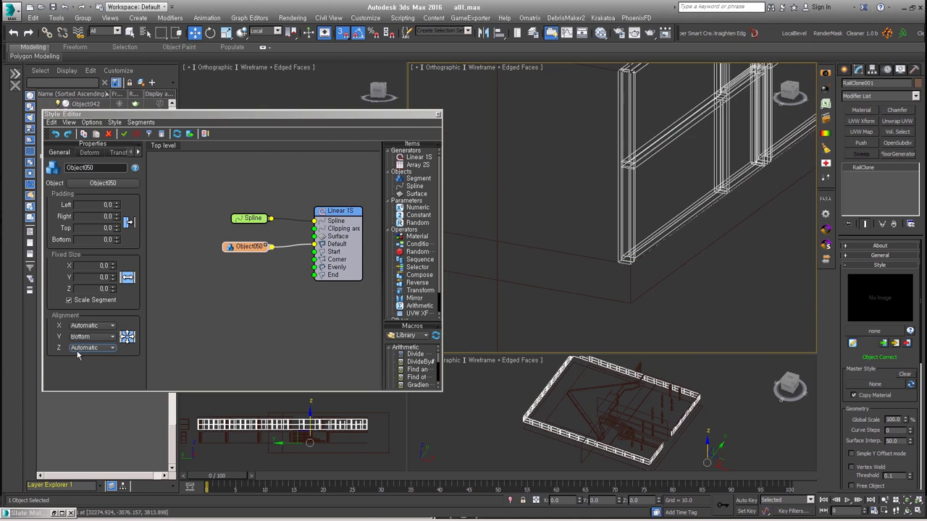
Wire Object050 to another generator input and add a second Spline–Linear 1S pair
alt+middle_drag(653, 266, 640, 290)
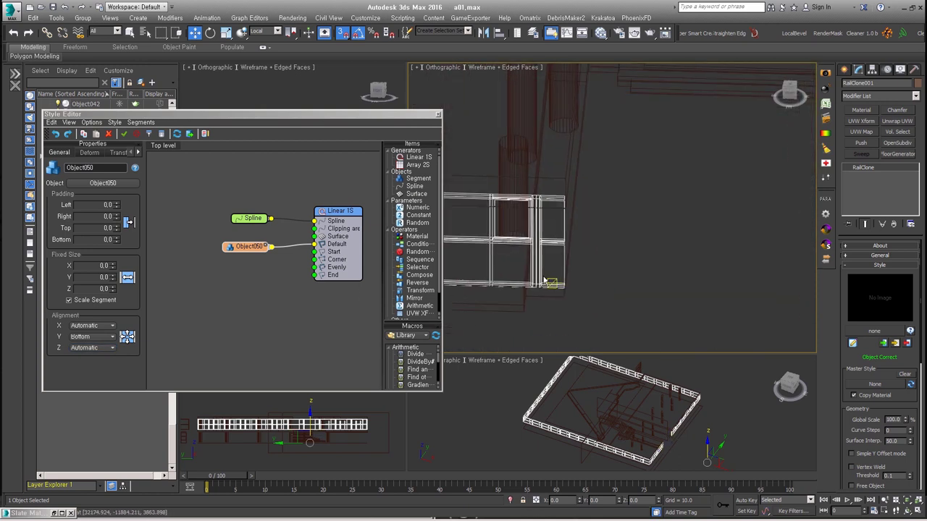
drag(272, 250, 259, 261)
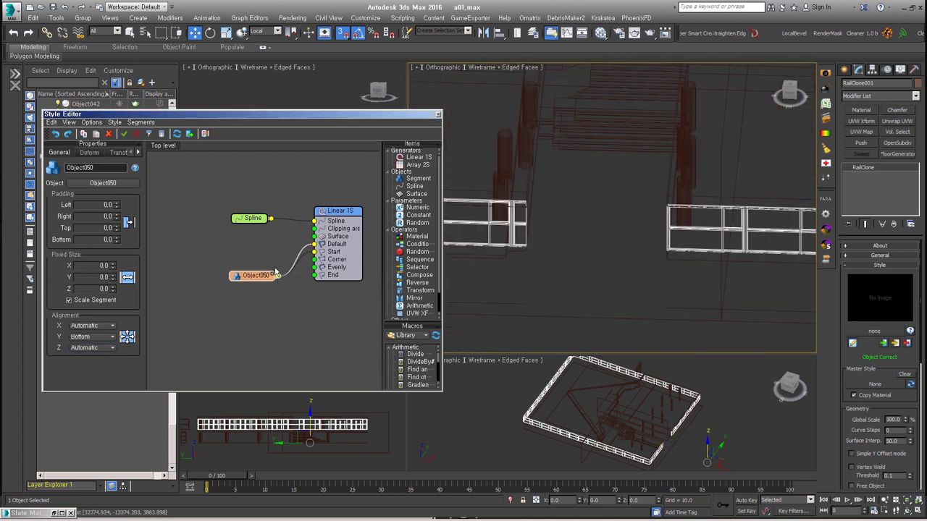
alt+middle_drag(571, 202, 514, 196)
mouse_move(733, 210)
alt+middle_down()
mouse_move(346, 282)
mouse_move(507, 217)
mouse_move(404, 210)
alt+middle_up()
key(ctrl+v)
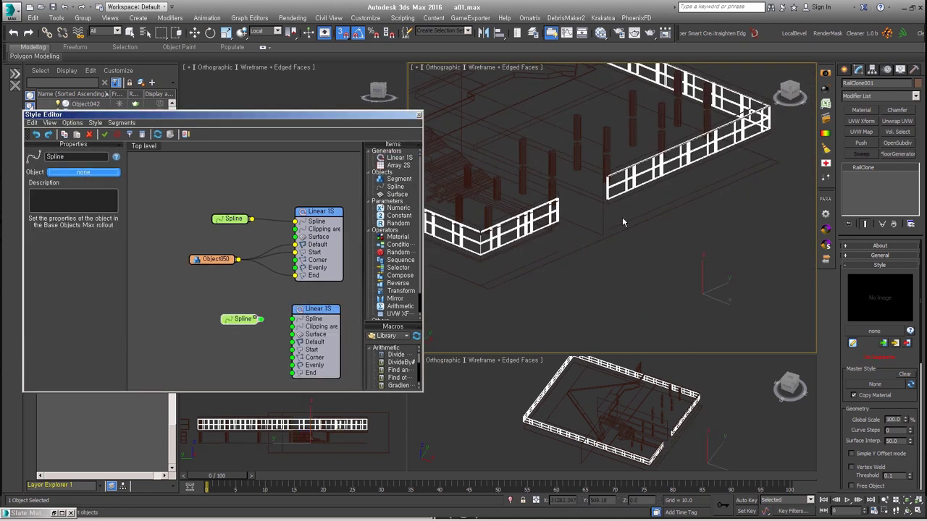
Add a segment using the win_P1 window with Y rotation 90
drag(398, 179, 221, 328)
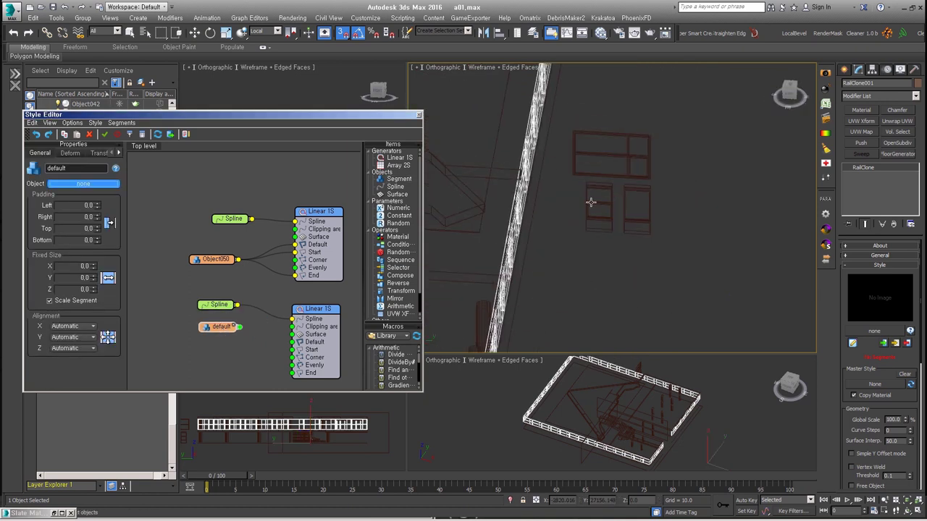
click(591, 202)
drag(114, 193, 114, 145)
scroll(516, 299, up, 5)
click(570, 142)
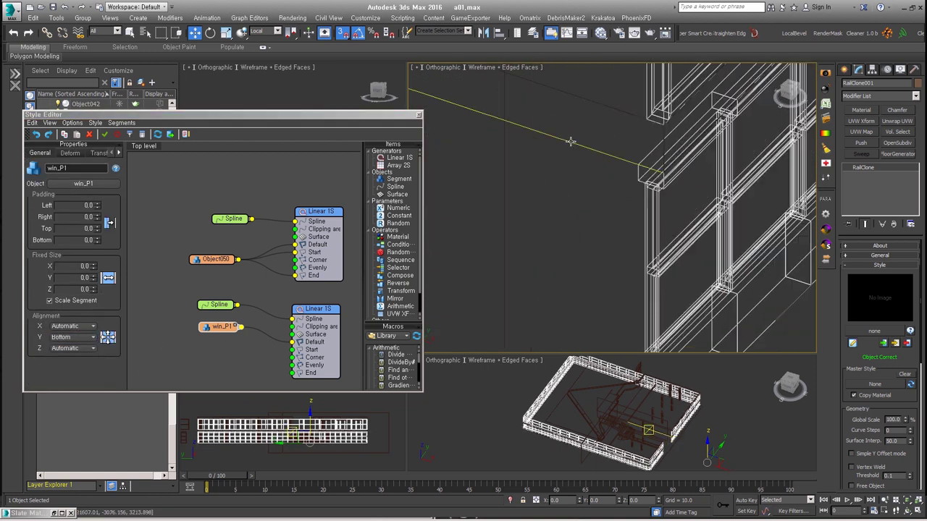
scroll(662, 187, down, 3)
alt+middle_drag(662, 187, 572, 304)
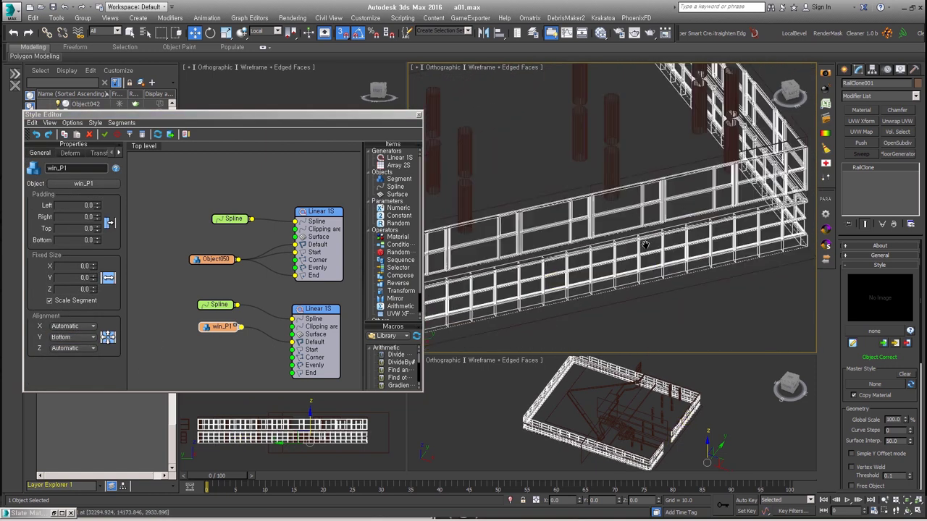
Duplicate the segment as win_P2 and wire both windows into a new Sequence operator
click(221, 327)
right_click(221, 328)
click(239, 366)
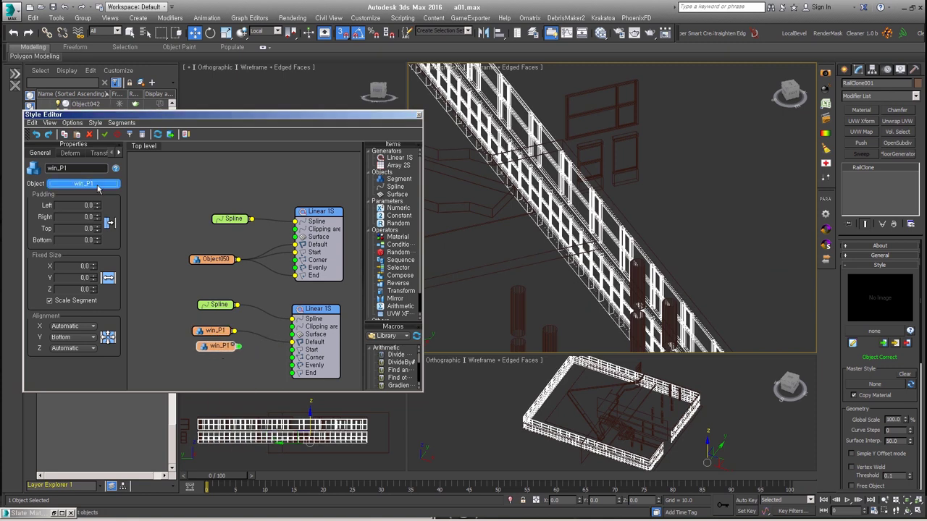
middle_drag(218, 357, 212, 256)
drag(399, 260, 164, 244)
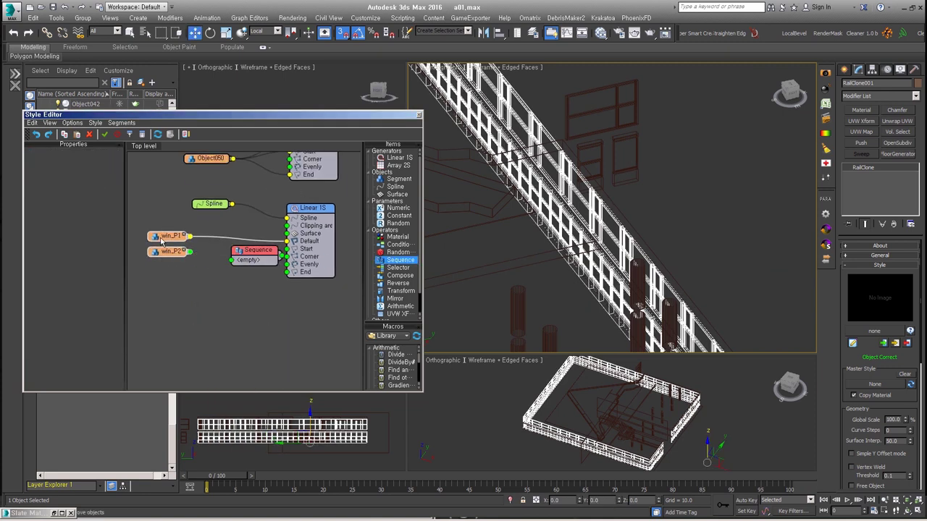
drag(232, 266, 230, 261)
Set the Sequence counters to 1 and 3 for the alternating windows
alt+middle_drag(550, 217, 472, 262)
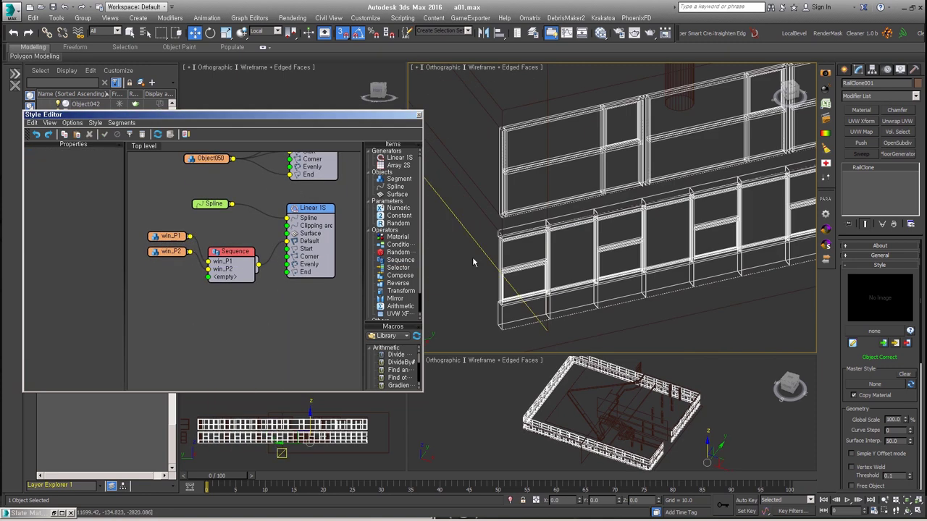
click(232, 251)
alt+middle_drag(565, 260, 534, 281)
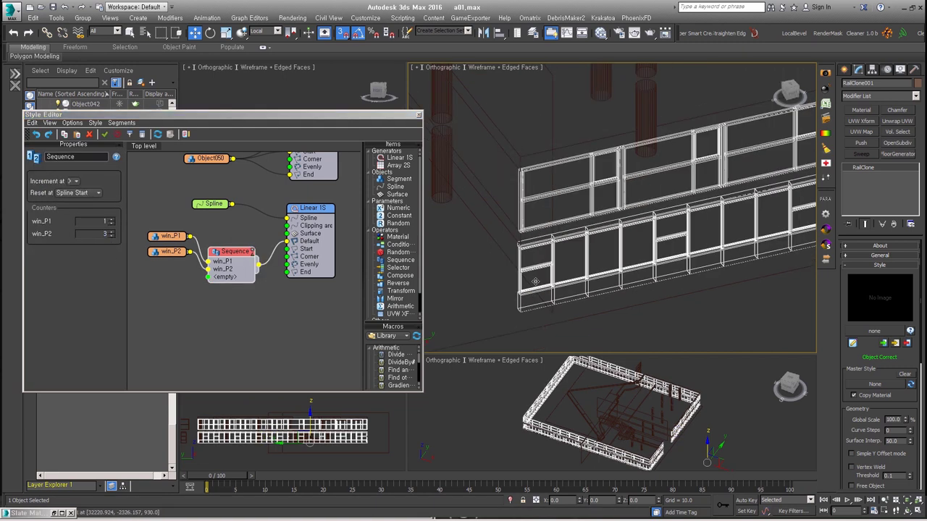
alt+middle_drag(579, 217, 553, 253)
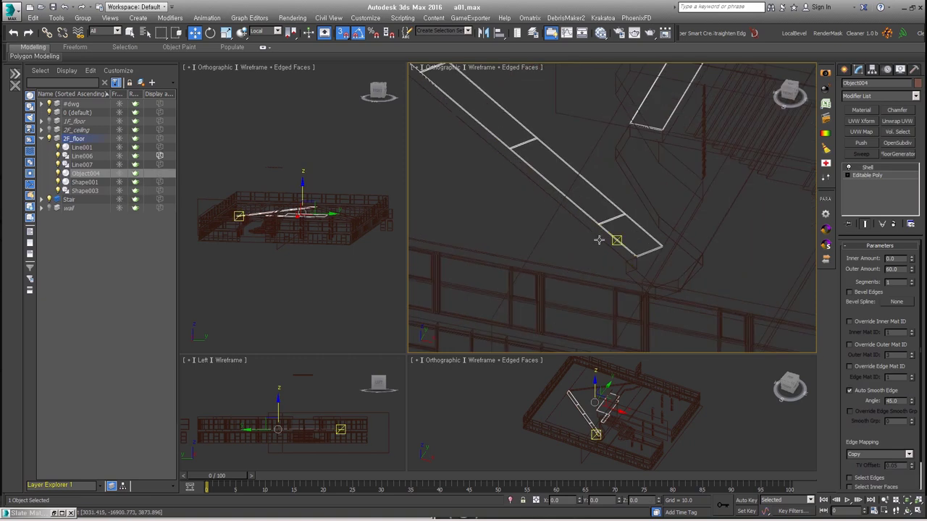
Draw a plane in the Right view and convert it to an Editable Poly
alt+middle_drag(633, 263, 673, 255)
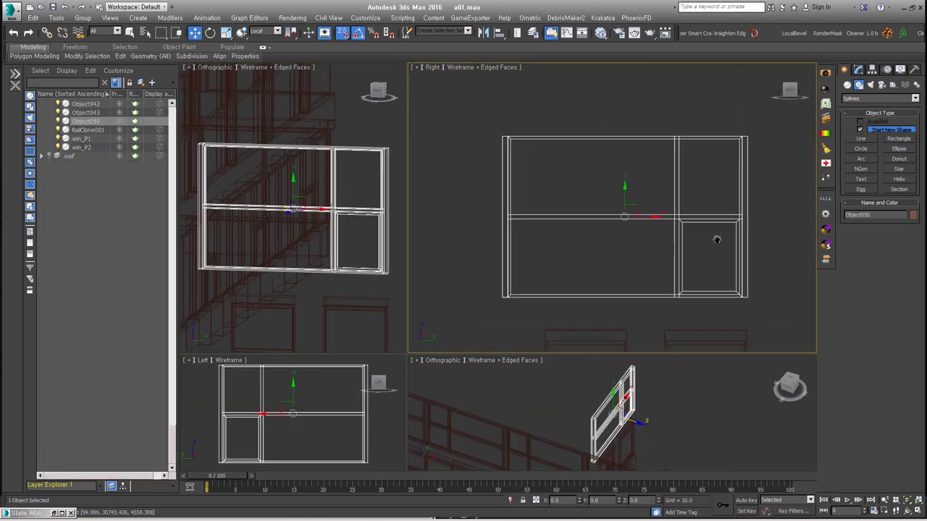
middle_drag(716, 240, 647, 240)
click(898, 171)
middle_drag(680, 138, 595, 137)
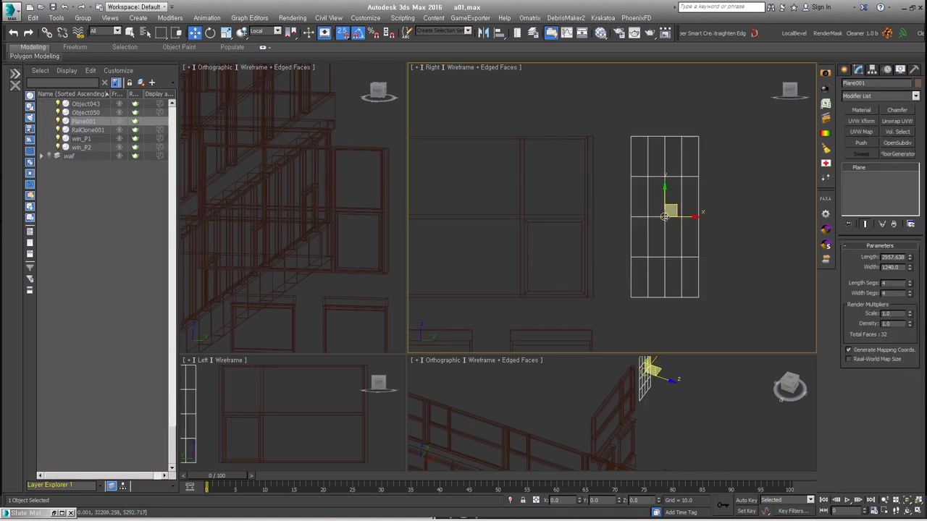
key(Return)
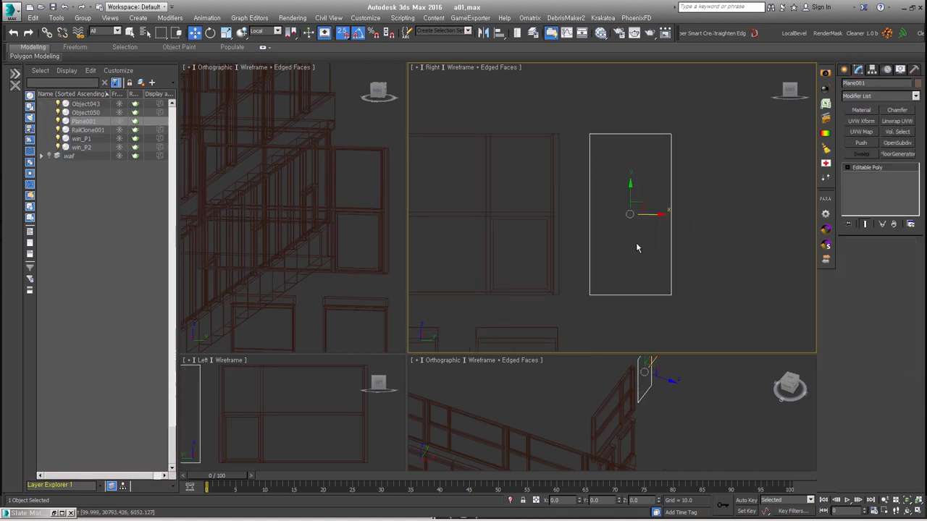
right_click(637, 217)
click(542, 265)
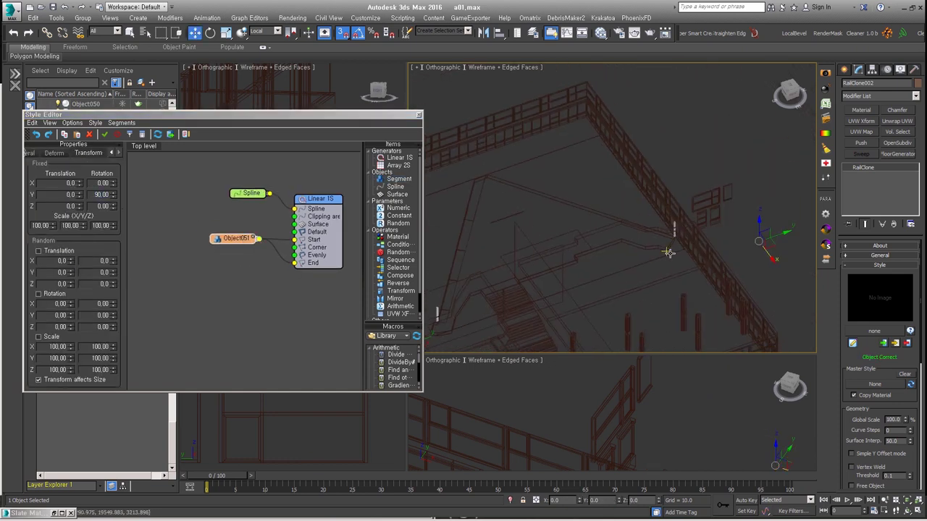
Space the railing panels 2000 apart and bring up Line008's modifiers for editing
drag(398, 178, 236, 259)
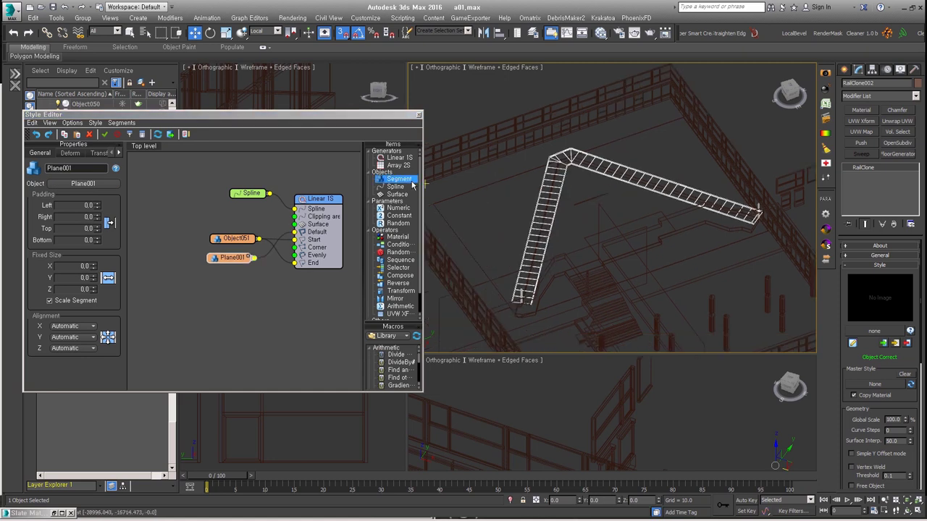
click(100, 153)
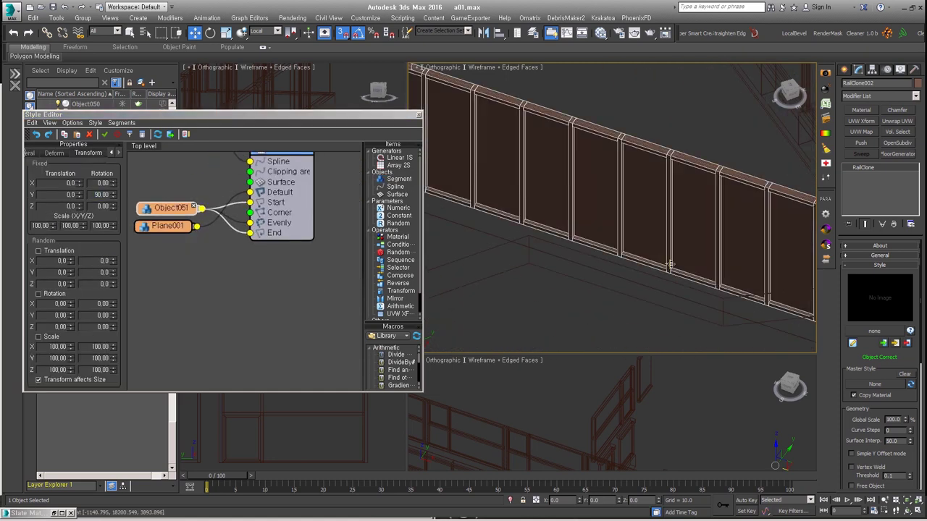
key(Return)
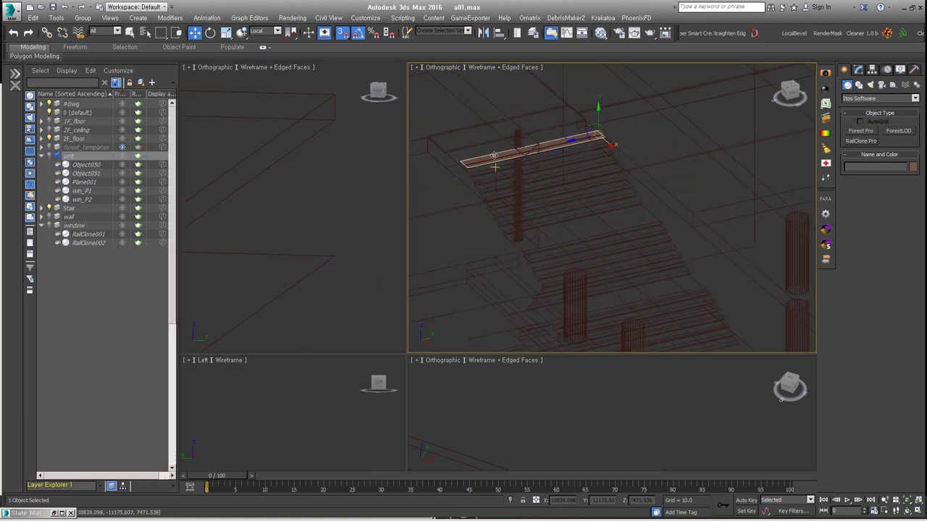
alt+middle_drag(657, 236, 593, 258)
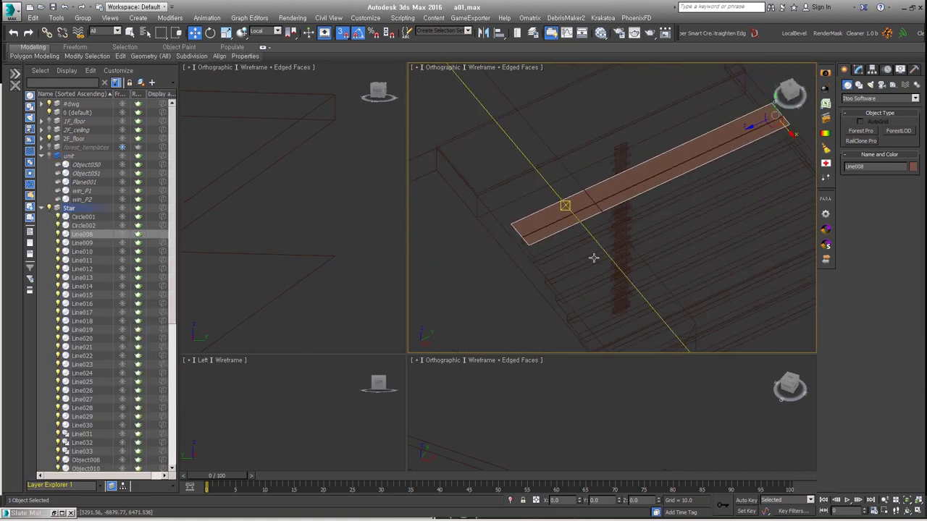
key(alt+e)
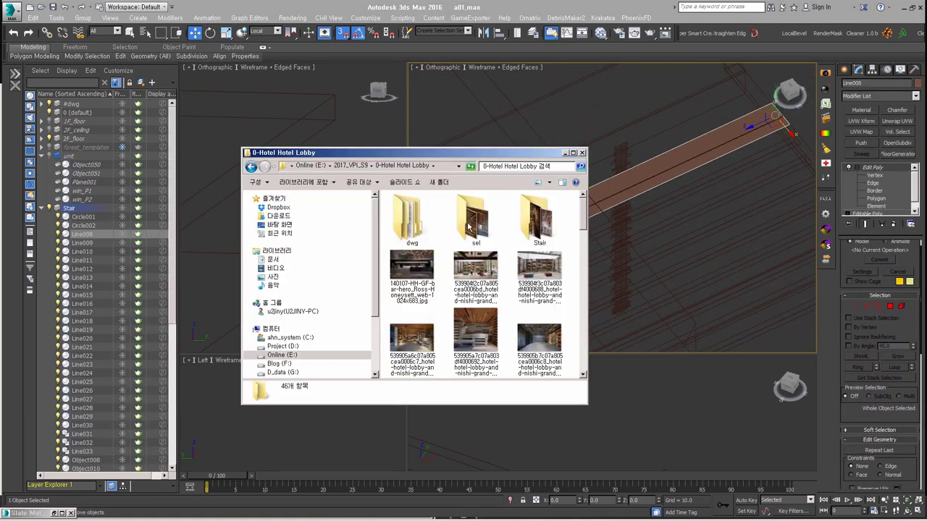
Look over the hotel stair reference photo, then close the viewer and folder window
scroll(389, 330, up, 2)
scroll(390, 330, down, 2)
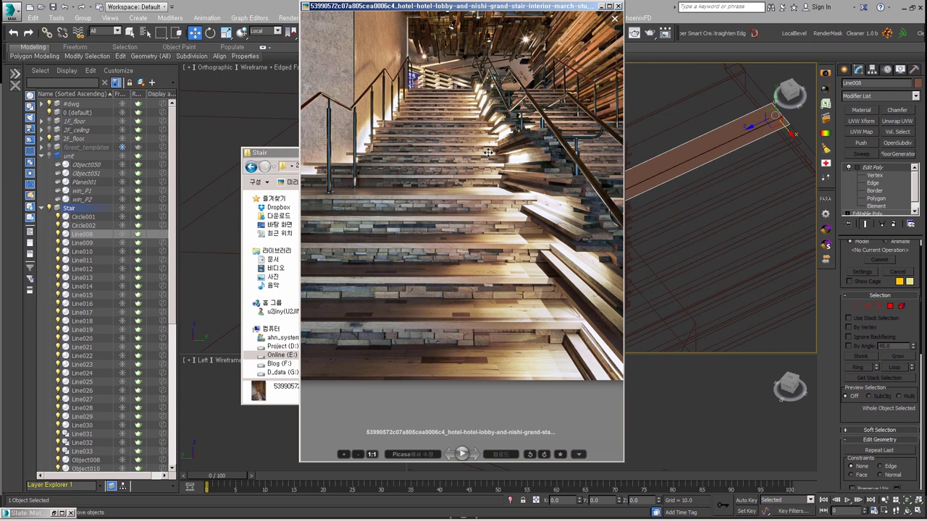
key(Escape)
click(585, 290)
scroll(542, 242, up, 2)
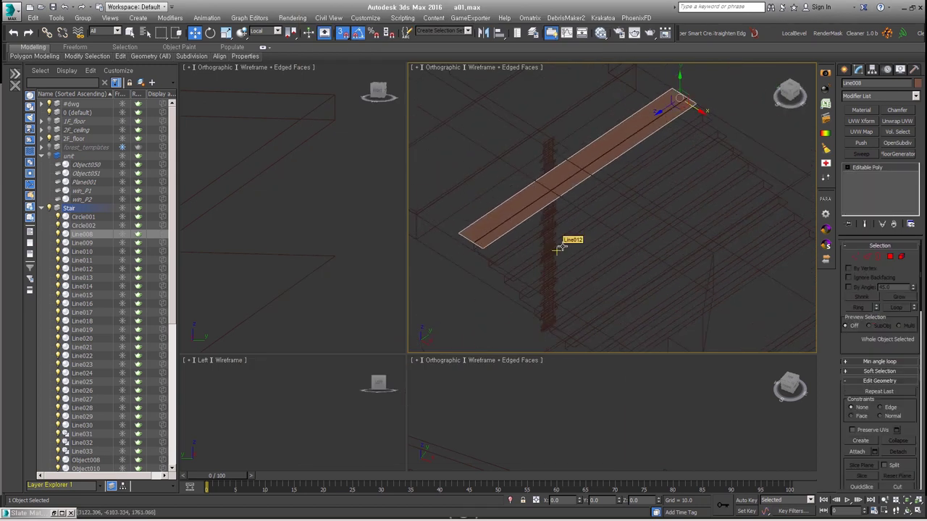
Add FloorGenerator to Line008 with planks of max length 250, min 100, width 50
click(897, 153)
scroll(568, 230, up, 2)
mouse_move(558, 239)
middle_down()
mouse_move(568, 229)
mouse_move(669, 284)
middle_up()
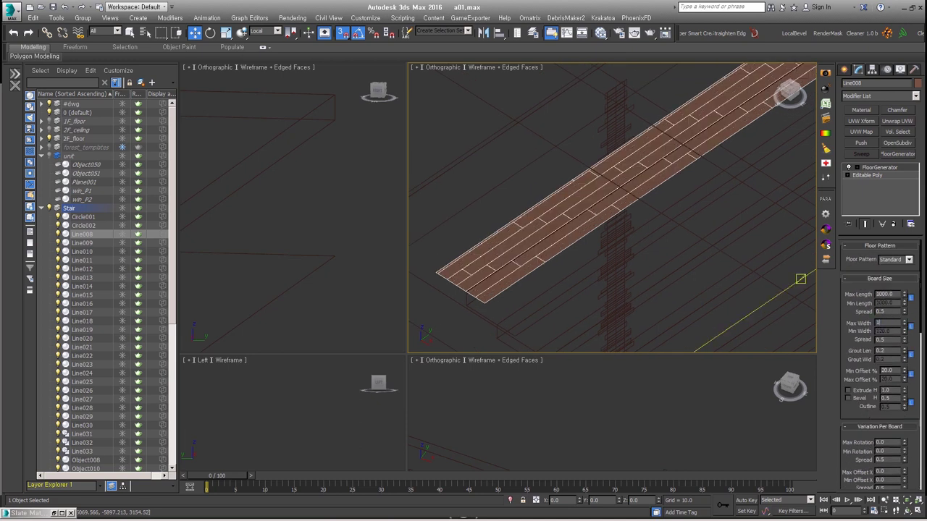
click(896, 294)
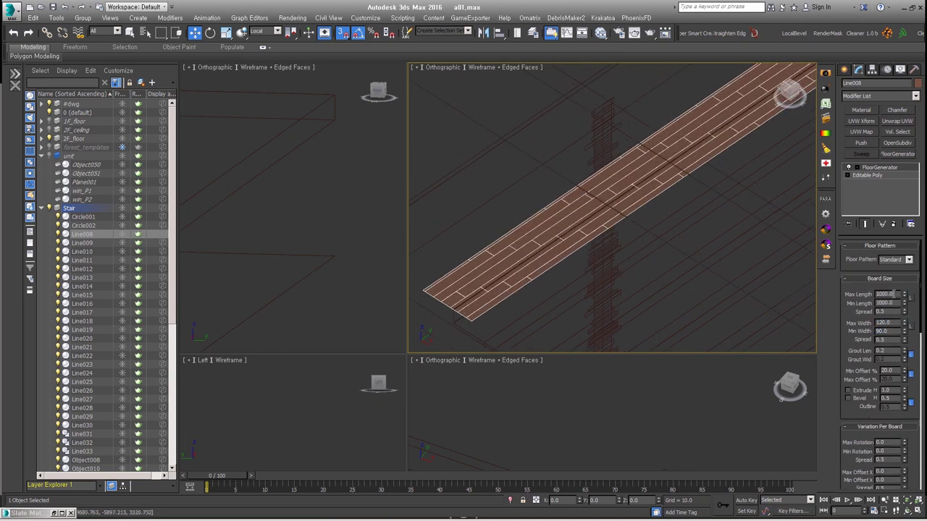
text(1500)
alt+middle_drag(647, 192, 915, 303)
text(70)
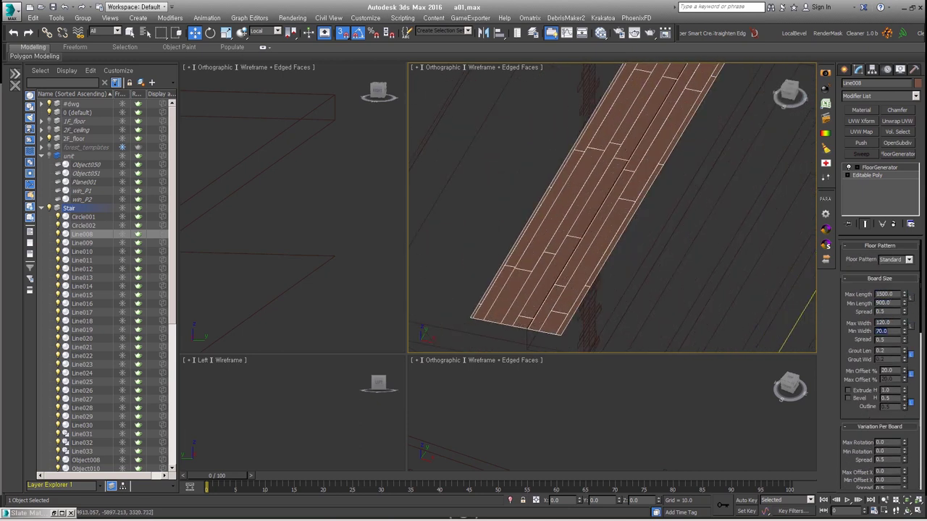
alt+middle_drag(755, 181, 693, 265)
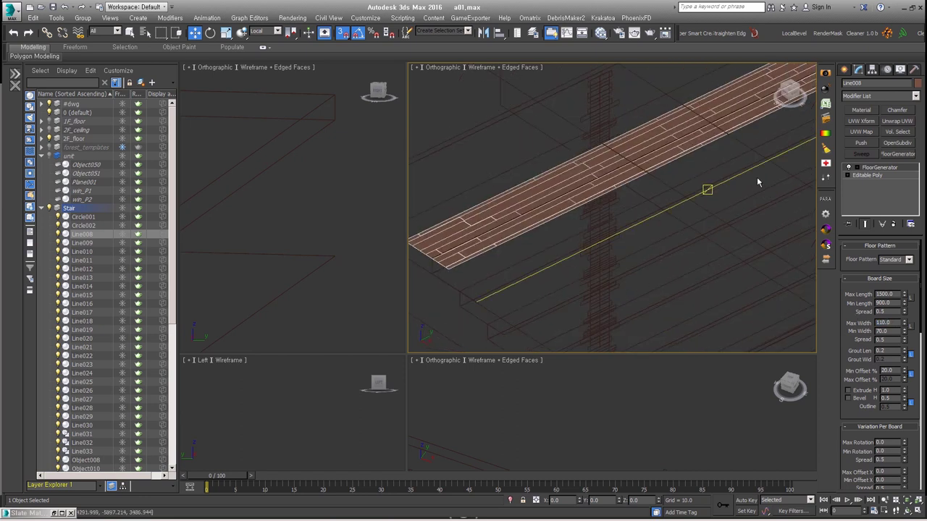
Copy the FloorGenerator modifier onto the Line010 and Line012 boards
right_click(876, 168)
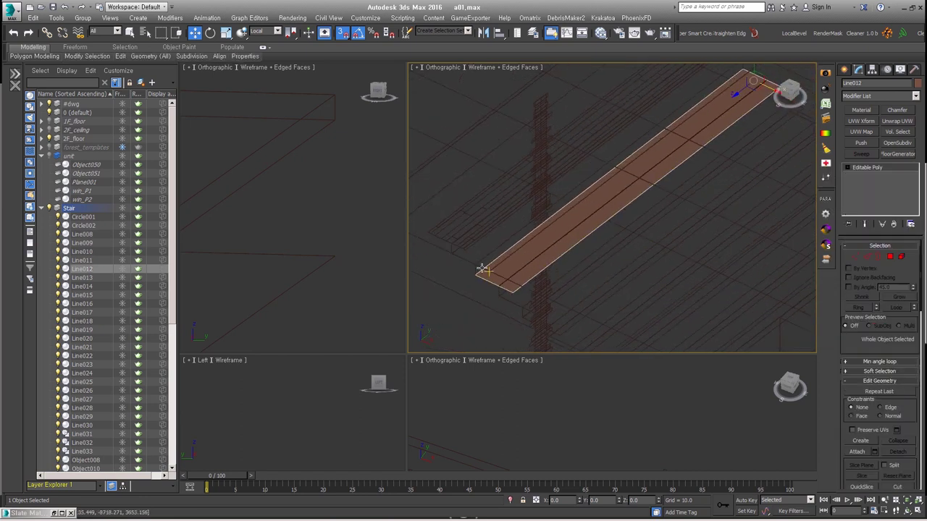
click(898, 154)
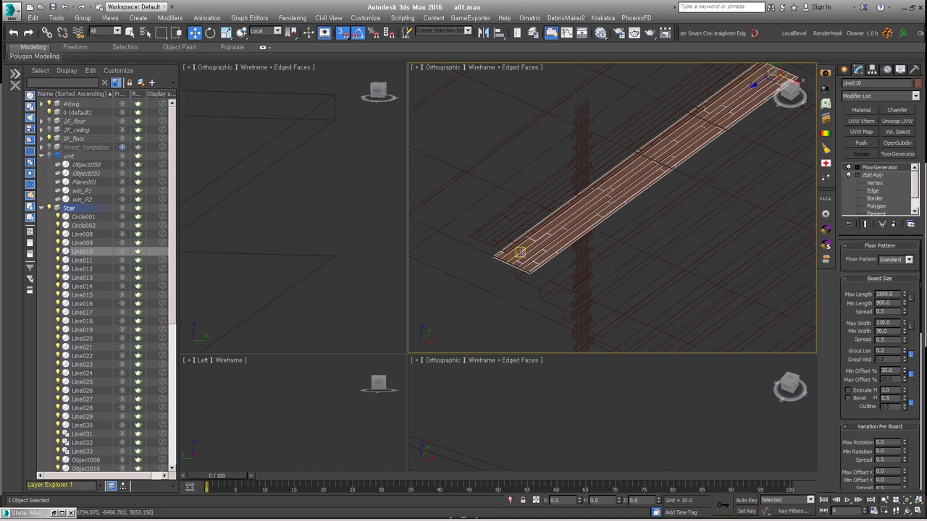
scroll(902, 334, down, 5)
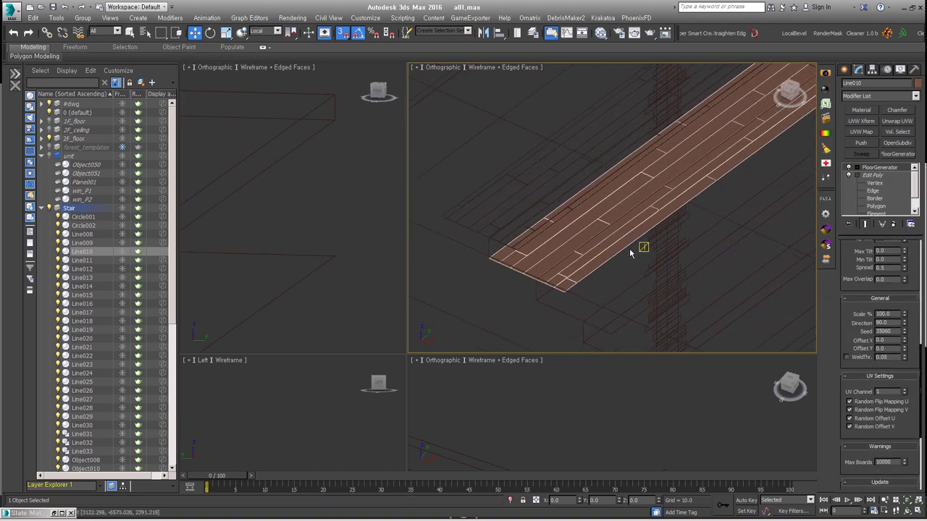
click(631, 254)
right_click(859, 170)
click(873, 170)
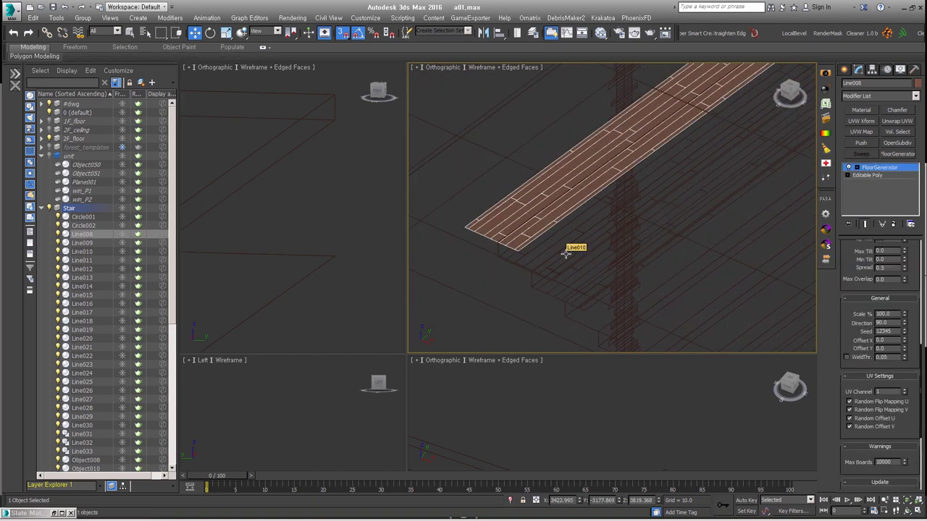
Apply FloorGenerator with shorter boards to the Line009 board
click(572, 250)
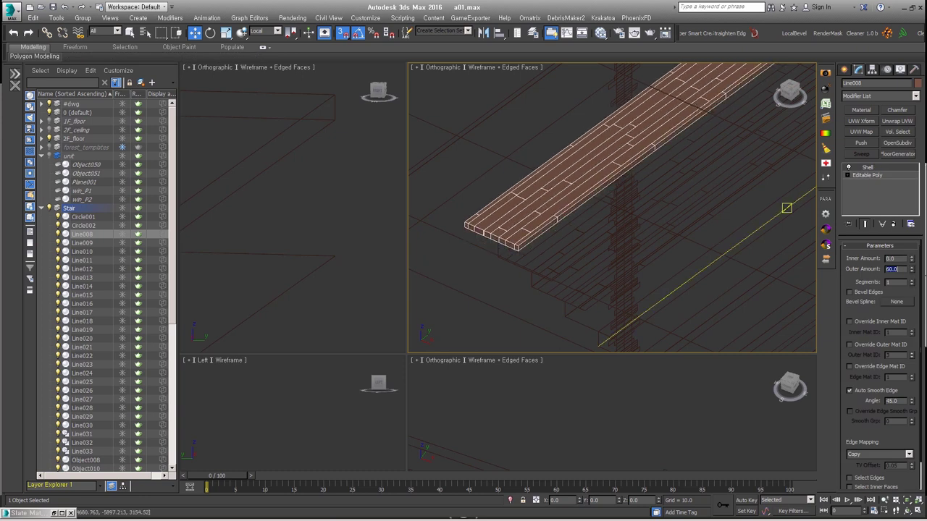
scroll(608, 212, down, 5)
mouse_move(570, 239)
alt+middle_down()
mouse_move(571, 254)
mouse_move(424, 231)
alt+middle_up()
click(572, 254)
scroll(560, 230, up, 5)
click(569, 269)
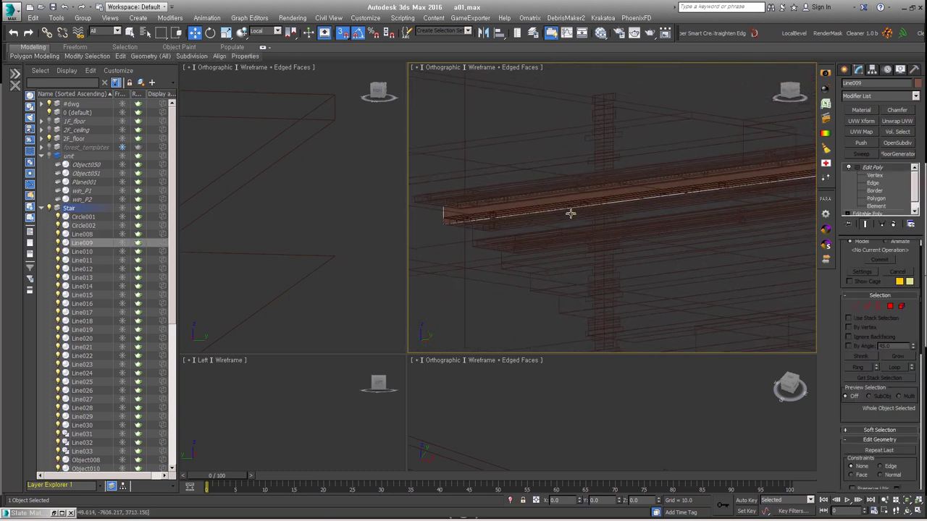
click(897, 154)
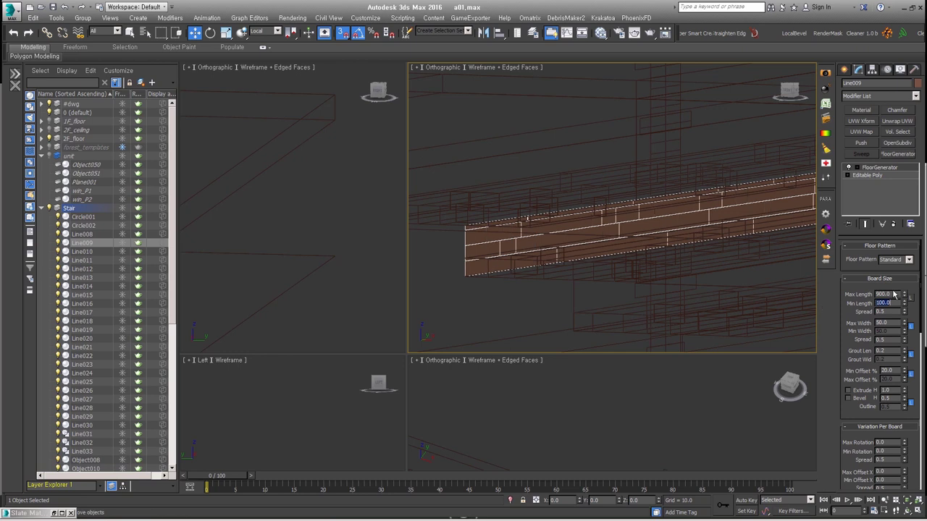
Review Line009's planks in solid shading from plan and angled views
scroll(632, 297, down, 3)
key(F3)
alt+middle_drag(583, 253, 584, 217)
click(865, 176)
click(869, 167)
key(shift+z)
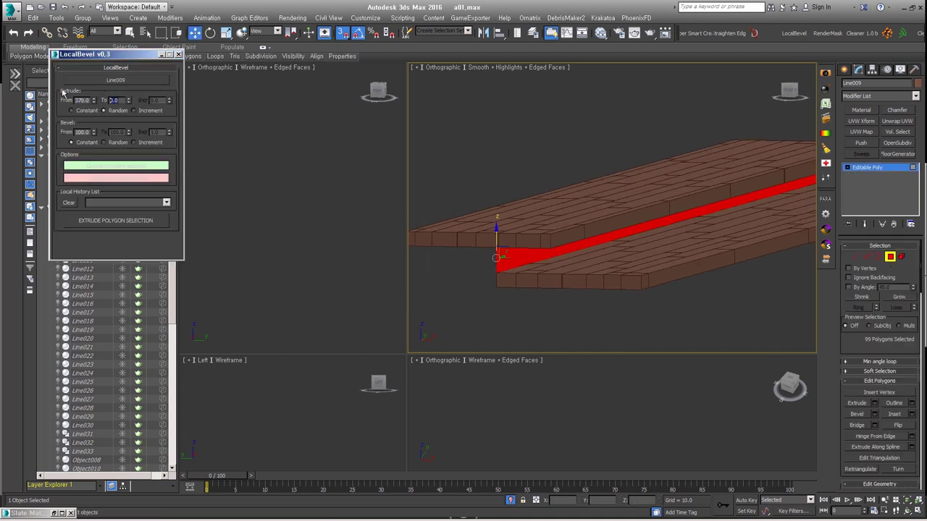
Randomly extrude the stair planks, then all Object046 column faces between 400 and 600
click(115, 220)
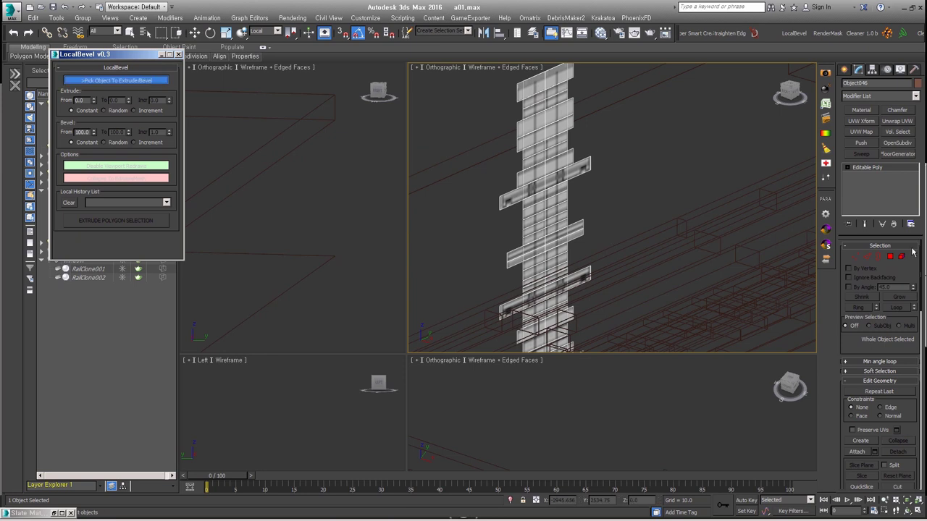
click(890, 256)
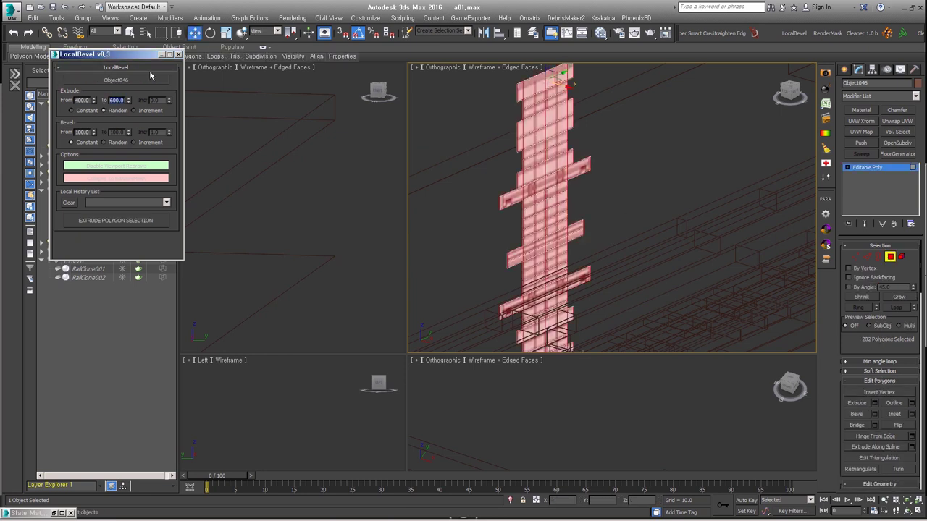
click(135, 220)
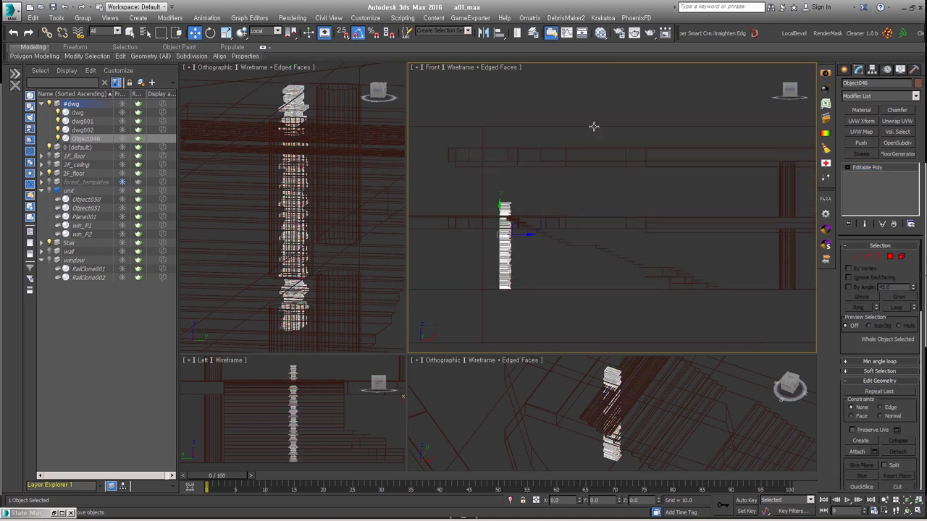
Inspect the jagged plank column in smooth shading and leave Polygon mode
scroll(496, 293, down, 1)
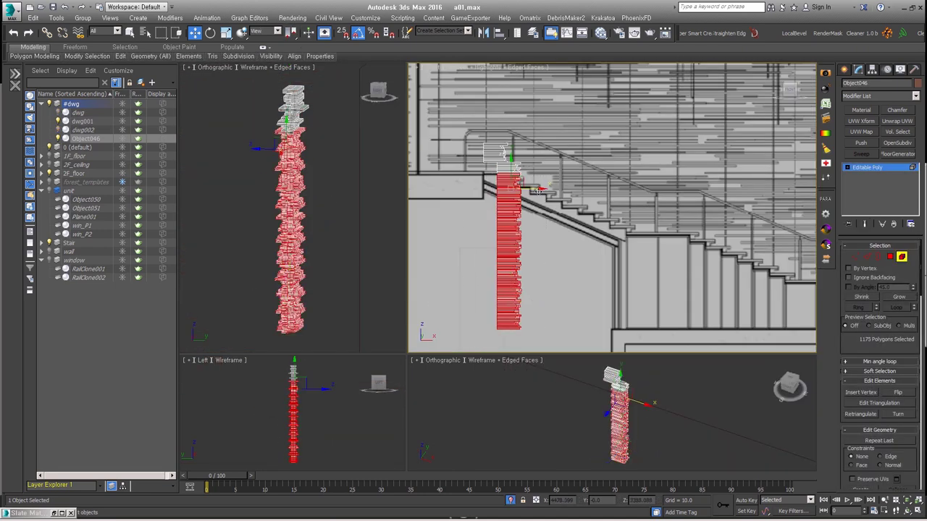
alt+middle_drag(536, 189, 579, 203)
scroll(600, 221, up, 3)
key(4)
mouse_move(741, 251)
alt+middle_down()
mouse_move(538, 159)
mouse_move(742, 260)
mouse_move(636, 196)
alt+middle_up()
key(F3)
key(f)
key(4)
End isolation to unhide the floor slabs and orbit around the stairs
alt+middle_drag(645, 261, 577, 212)
key(alt+q)
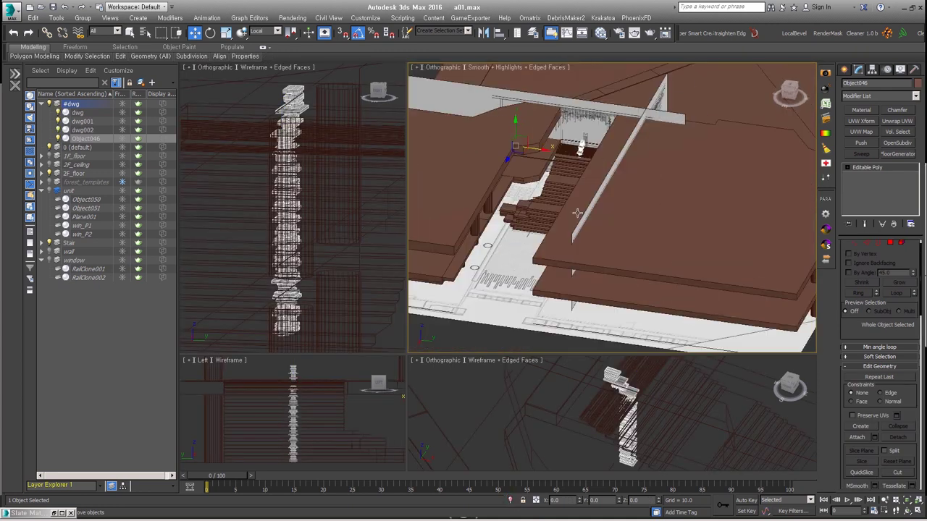
scroll(577, 212, up, 3)
scroll(615, 217, up, 5)
mouse_move(657, 227)
alt+middle_down()
mouse_move(695, 183)
mouse_move(604, 258)
alt+middle_up()
key(alt+q)
Reopen and close the stair reference photo, then view the stair walls from the front
double_click(410, 232)
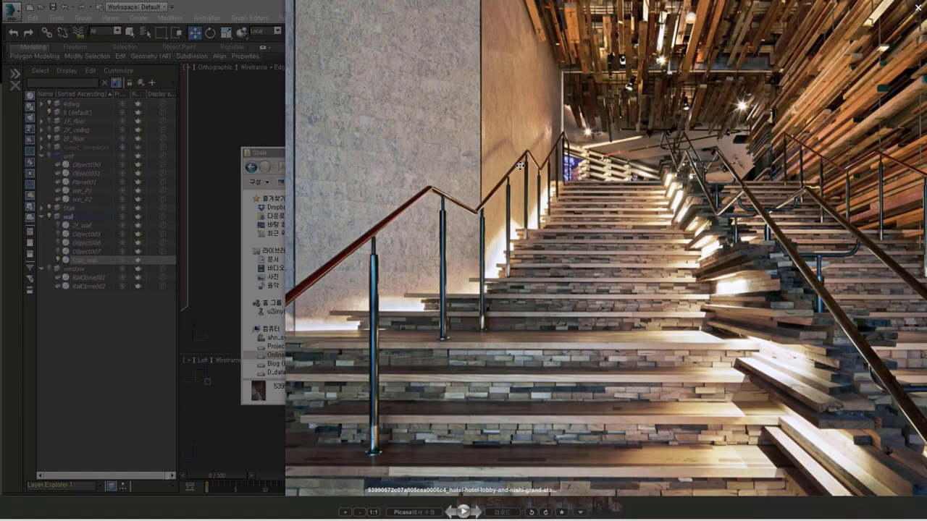
key(Escape)
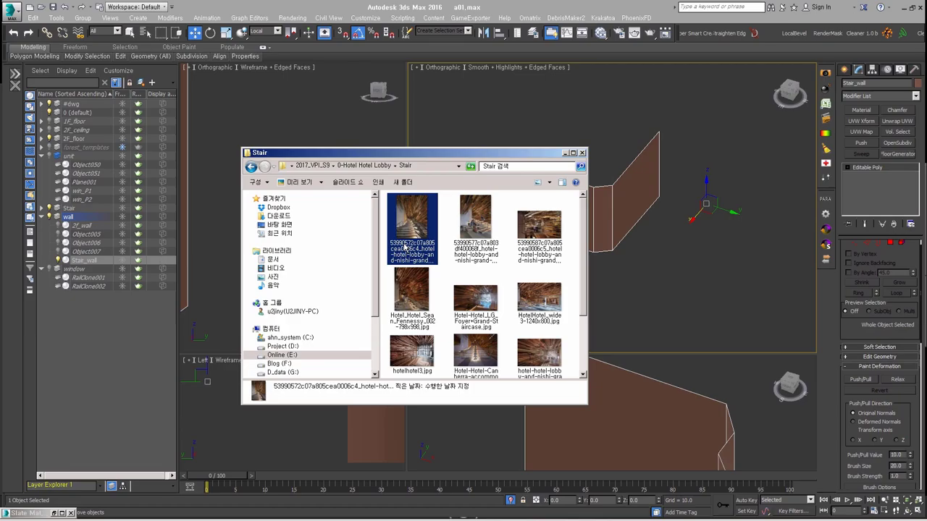
mouse_move(615, 276)
alt+middle_down()
mouse_move(674, 263)
mouse_move(476, 264)
alt+middle_up()
Isolate wall Object052, select all its polygons and add FloorGenerator
click(509, 500)
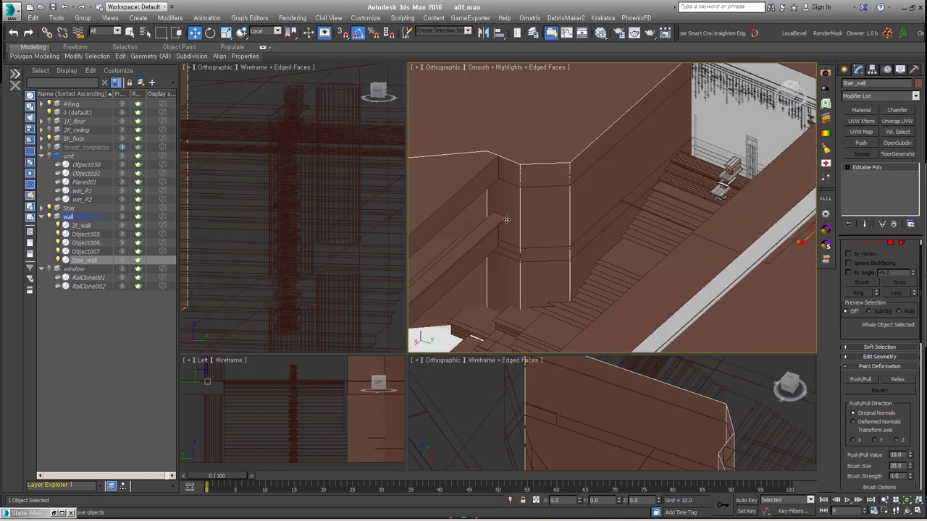
key(4)
click(512, 210)
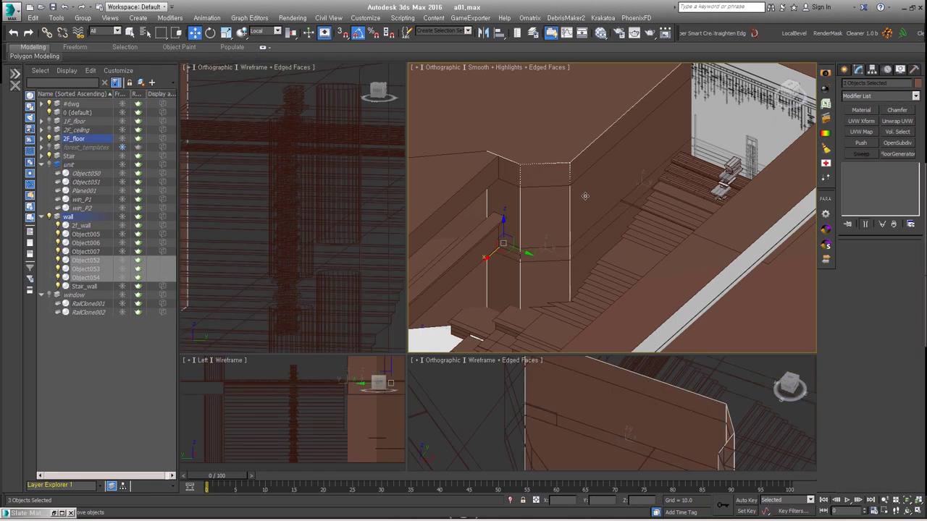
key(alt+q)
key(ctrl+a)
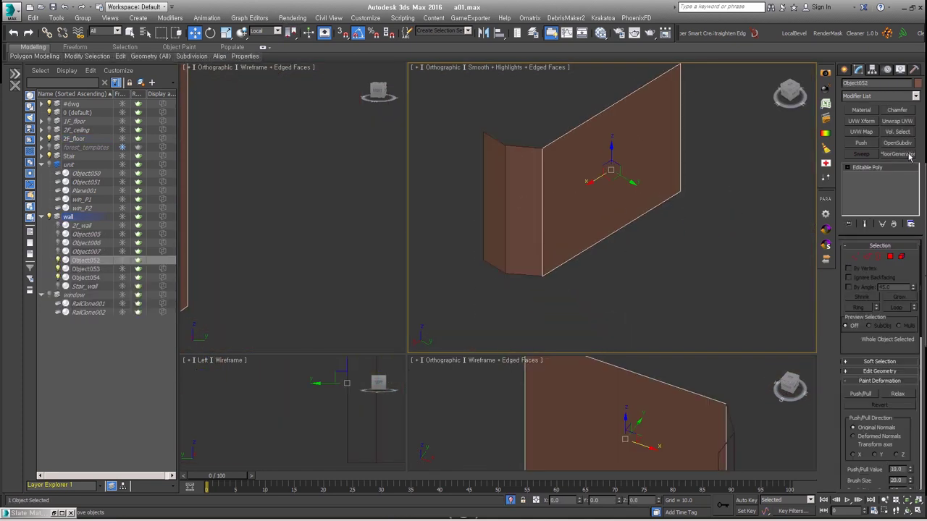
click(898, 153)
scroll(624, 253, up, 2)
Set board width 200, max length 500 and min offset 50, then try max length 700
double_click(882, 303)
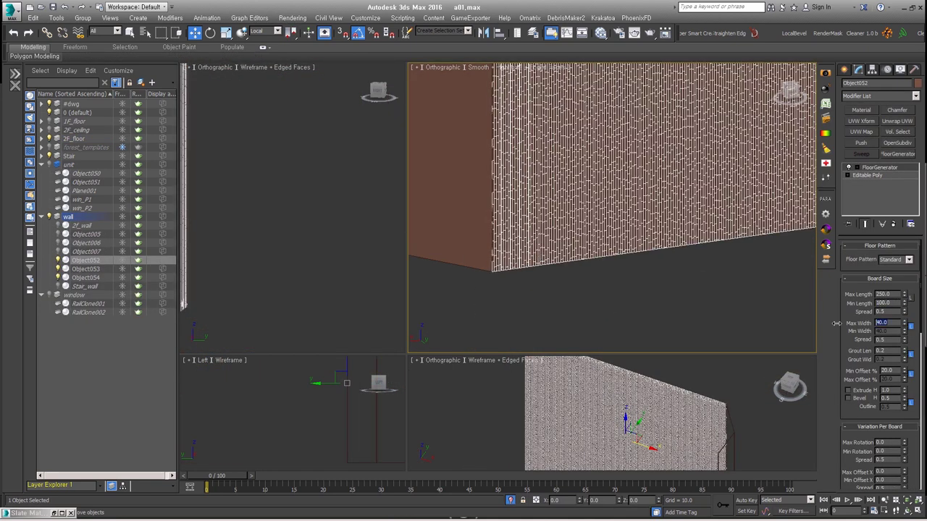
text(200)
key(Return)
double_click(882, 294)
text(500)
double_click(885, 371)
text(50)
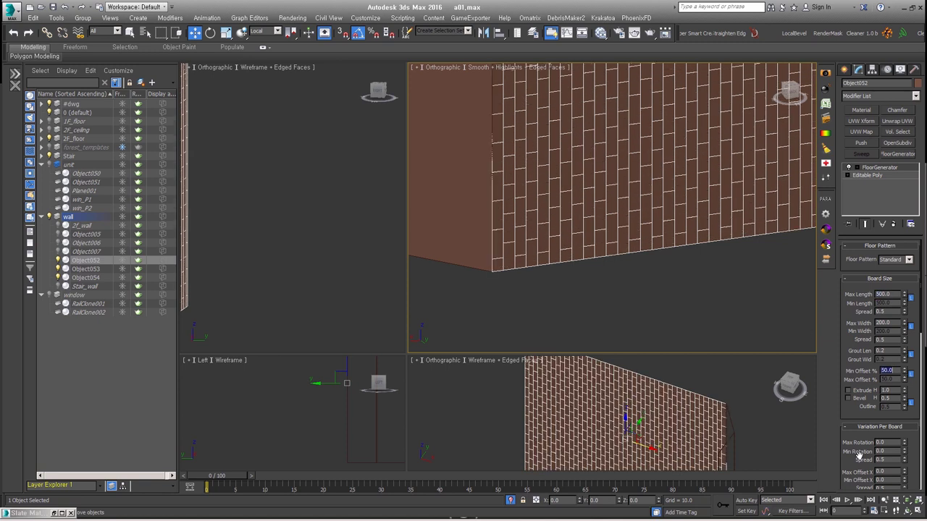
key(Return)
alt+middle_drag(665, 269, 822, 281)
text(700)
key(Return)
Return the max board length to 500 and raise grout length to 1.0
mouse_move(655, 289)
alt+middle_down()
mouse_move(667, 292)
mouse_move(502, 255)
alt+middle_up()
double_click(883, 272)
text(500)
key(Return)
alt+middle_drag(638, 275, 589, 333)
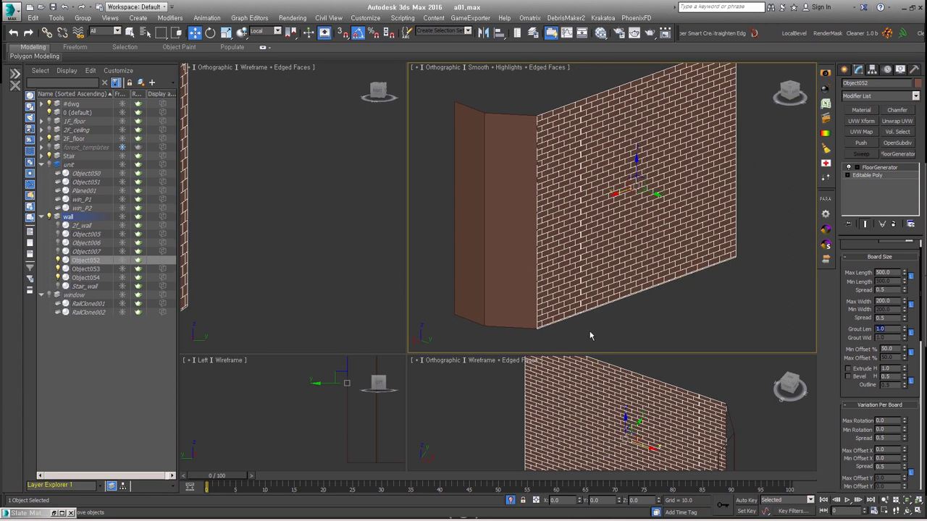
scroll(571, 225, up, 10)
scroll(612, 210, down, 10)
Paste the brick FloorGenerator modifier onto pillar Object053
alt+middle_drag(612, 210, 651, 217)
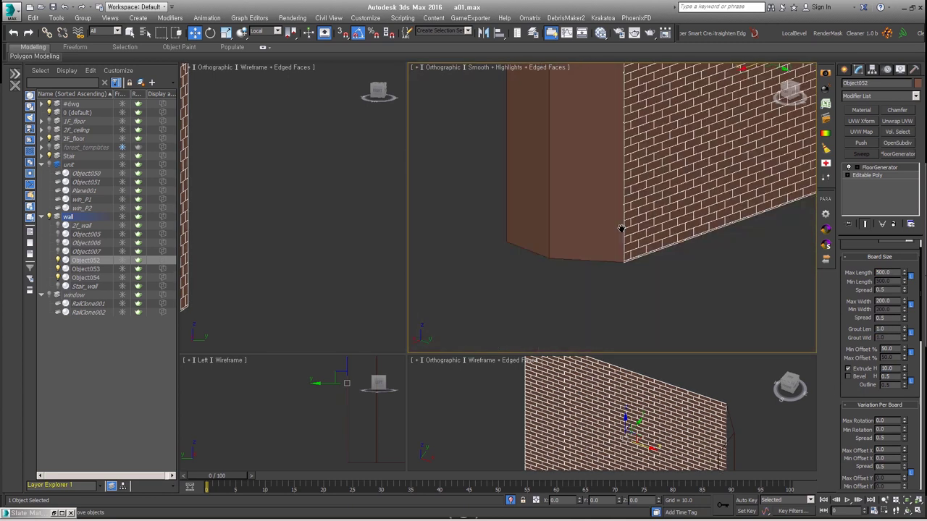
click(559, 217)
right_click(866, 175)
click(872, 173)
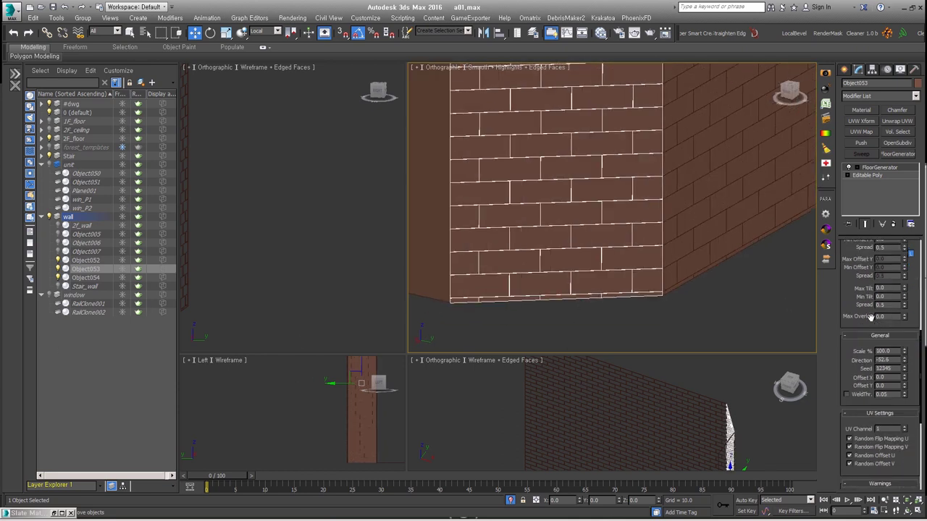
Check pillar Object054 in wireframe, then reselect brick wall Object052
scroll(615, 210, down, 5)
mouse_move(656, 221)
alt+middle_down()
mouse_move(637, 217)
mouse_move(702, 239)
alt+middle_up()
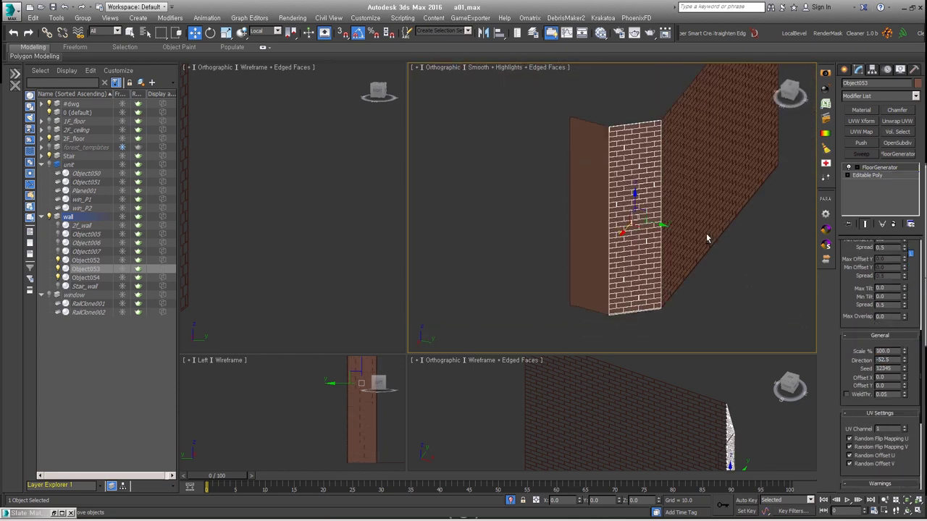
click(601, 218)
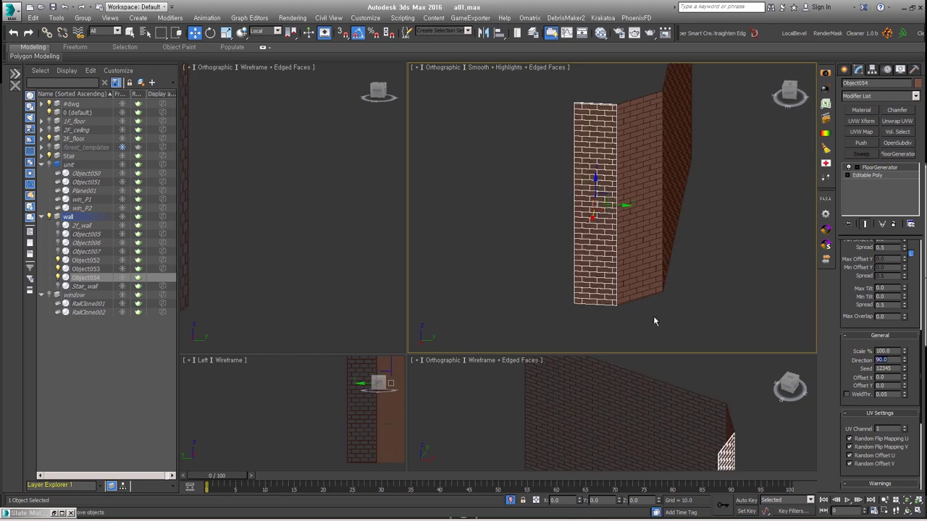
scroll(550, 212, up, 10)
scroll(551, 212, down, 5)
scroll(523, 330, up, 4)
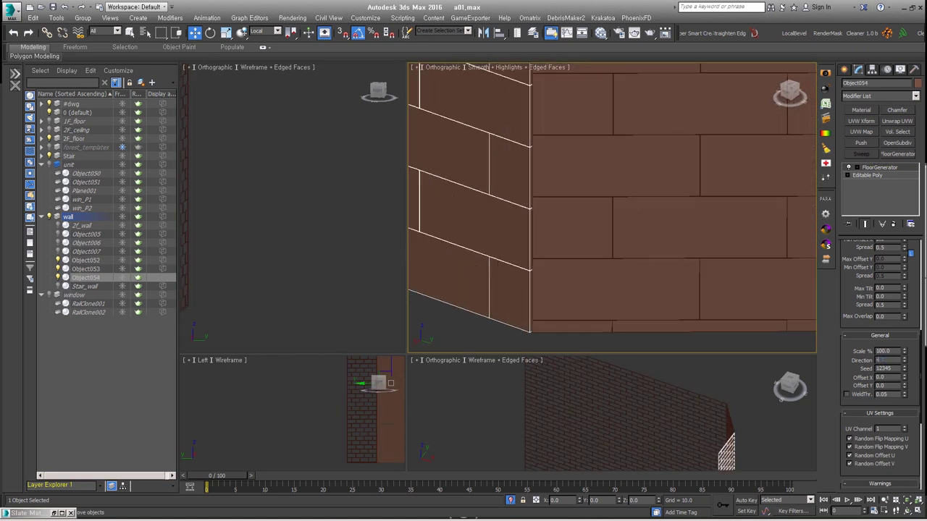
scroll(681, 310, down, 3)
key(F3)
scroll(655, 304, down, 3)
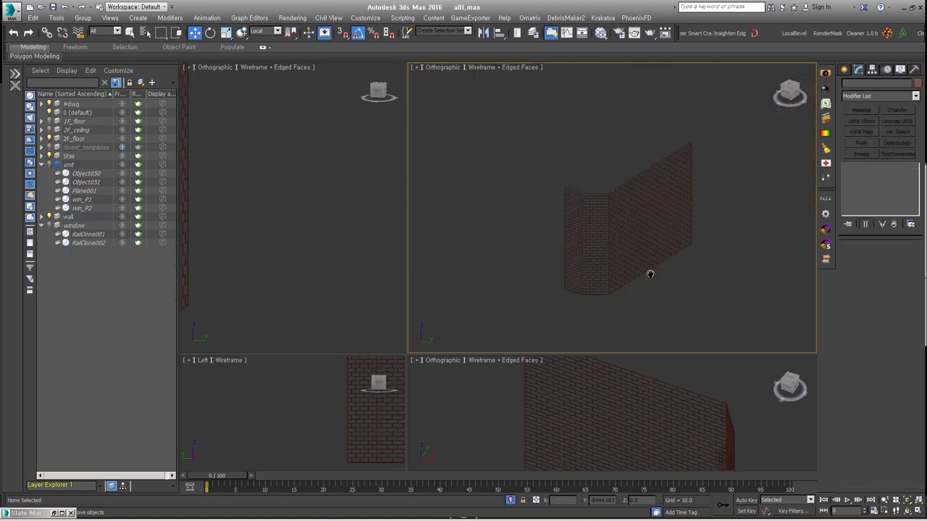
click(651, 259)
scroll(650, 296, up, 4)
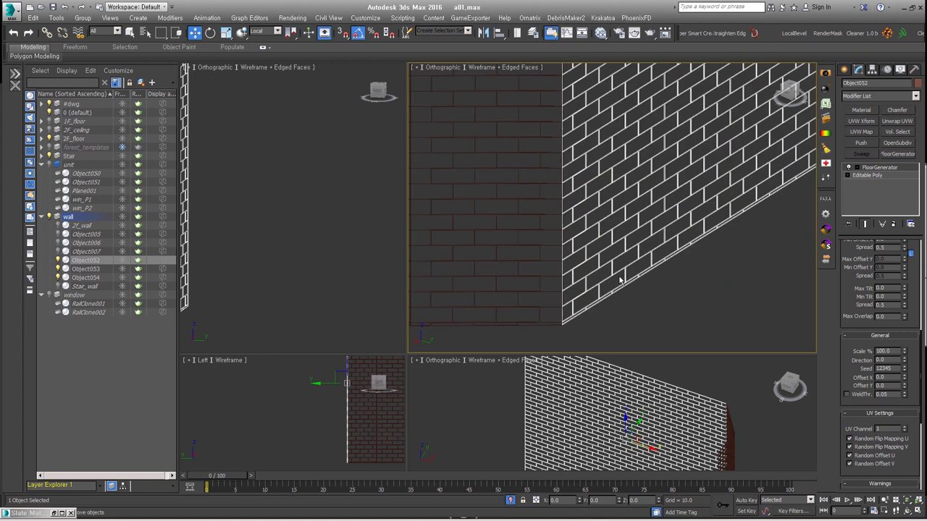
Collapse the FloorGenerator bricks into the wall's Editable Poly mesh
key(4)
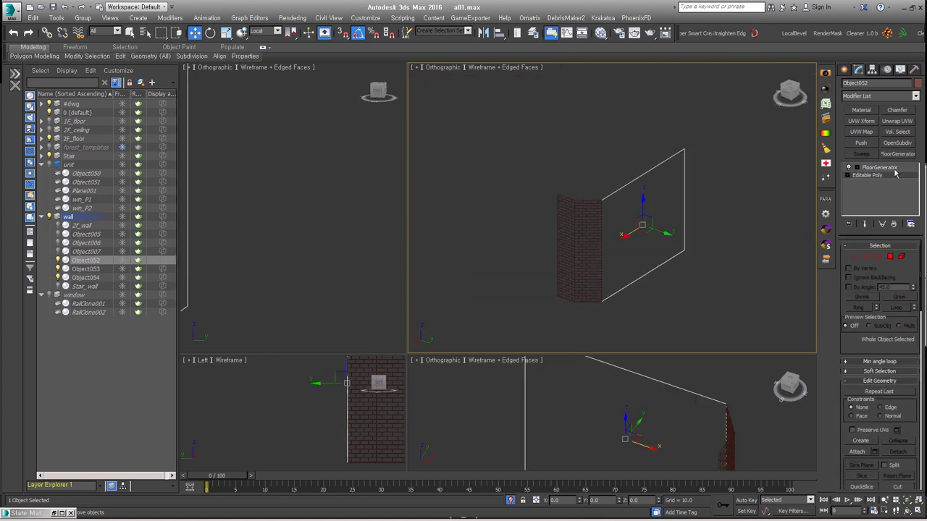
click(849, 168)
click(850, 169)
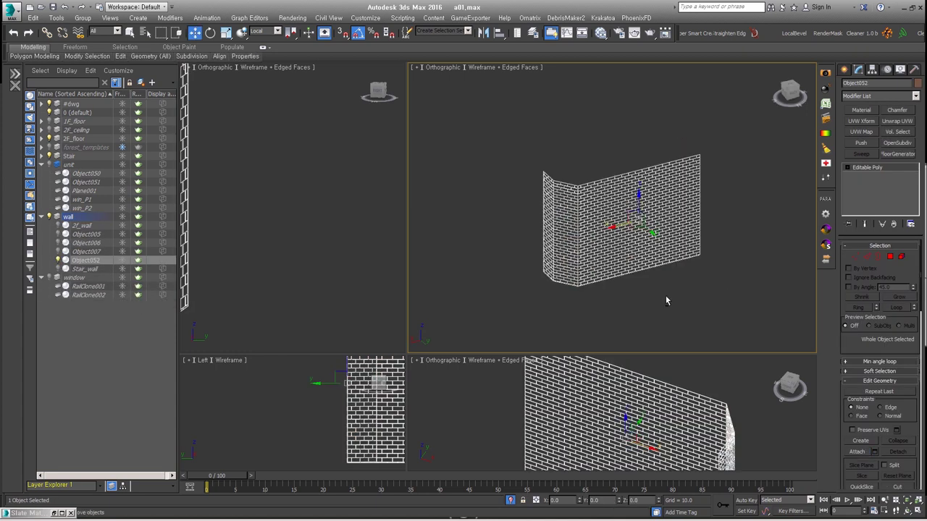
alt+middle_drag(649, 268, 673, 246)
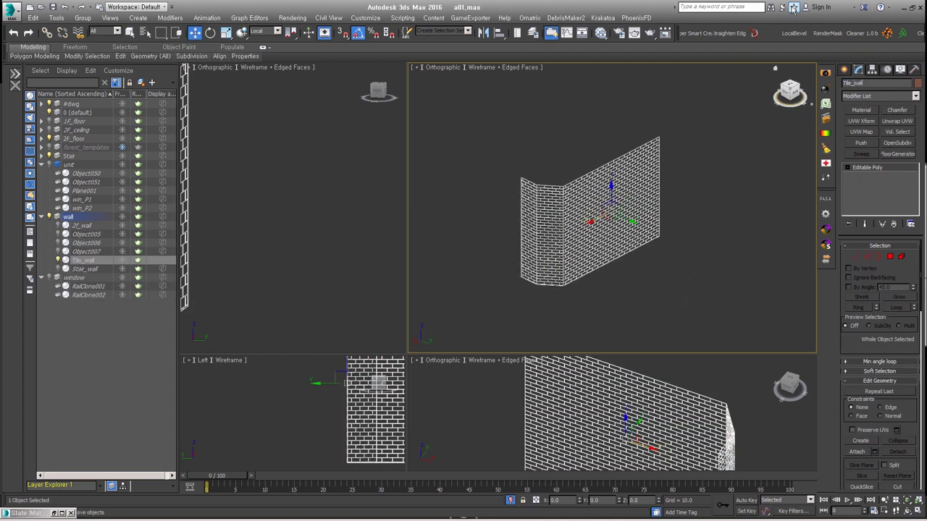
Add Unwrap UVW with Map Seams off, select all polygons, and open the UV Editor
click(861, 132)
key(ctrl+z)
scroll(700, 302, up, 2)
scroll(681, 290, up, 2)
scroll(659, 283, down, 3)
key(u)
scroll(739, 262, up, 4)
click(851, 425)
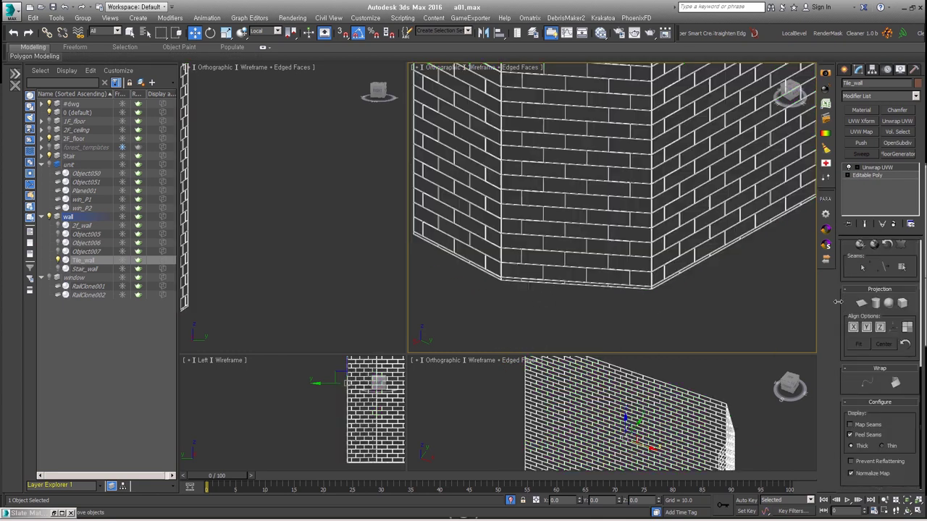
key(ctrl+a)
click(880, 357)
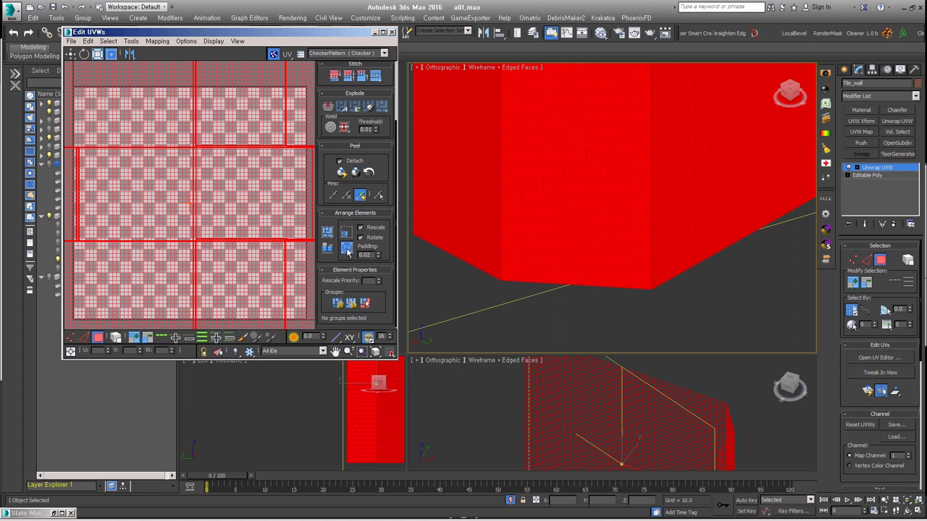
Pack all Tile_wall UVs into a new layout with Pack Custom
click(328, 233)
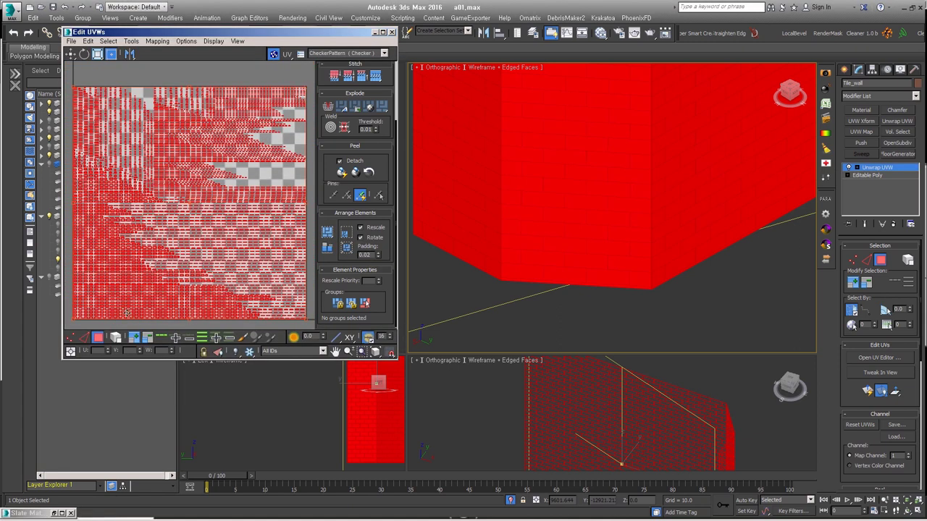
scroll(153, 250, down, 5)
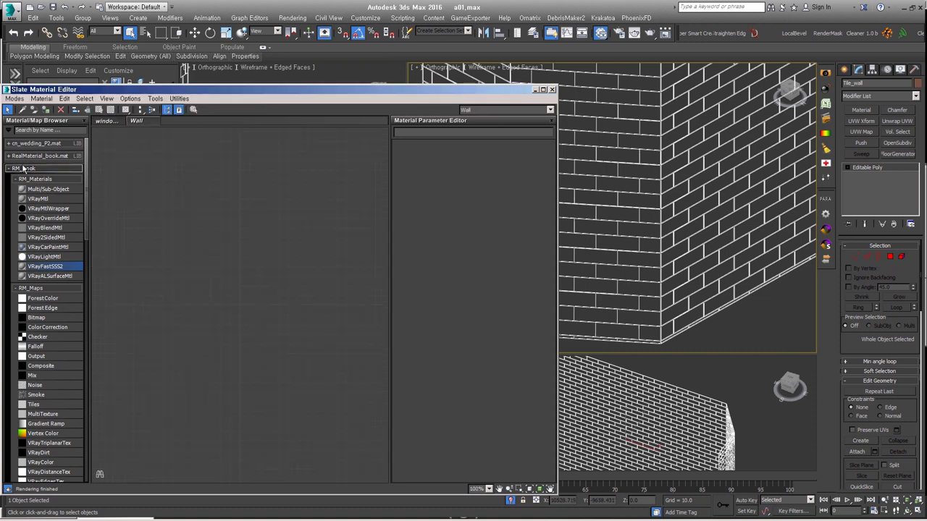
Create a VRayMtl with a Bitmap diffuse map loading joycg_ARABESCATO.jpg
drag(37, 198, 315, 217)
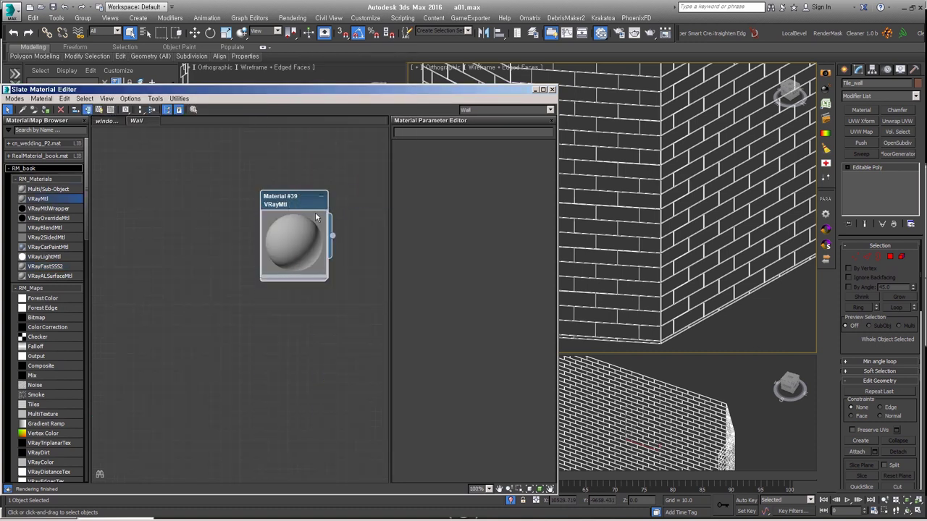
drag(191, 270, 194, 272)
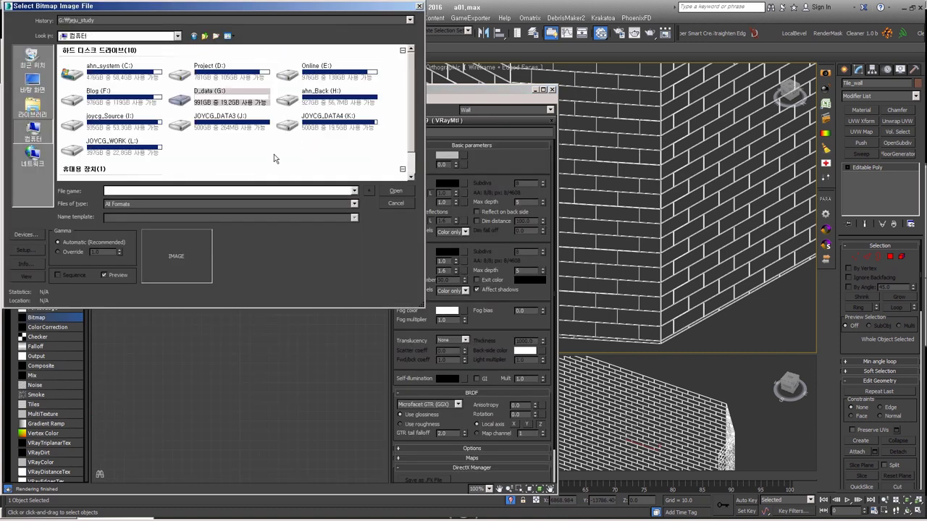
scroll(97, 132, down, 3)
double_click(79, 162)
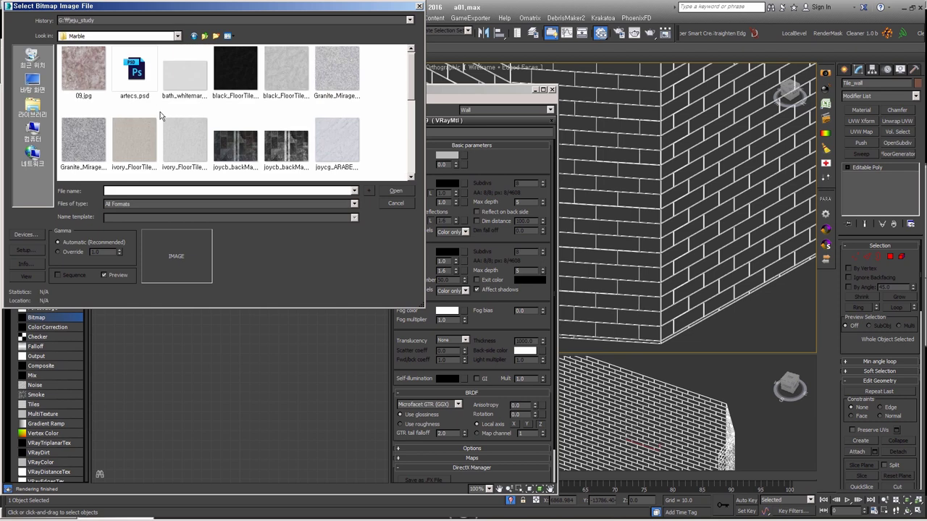
scroll(217, 131, down, 3)
click(318, 72)
double_click(344, 76)
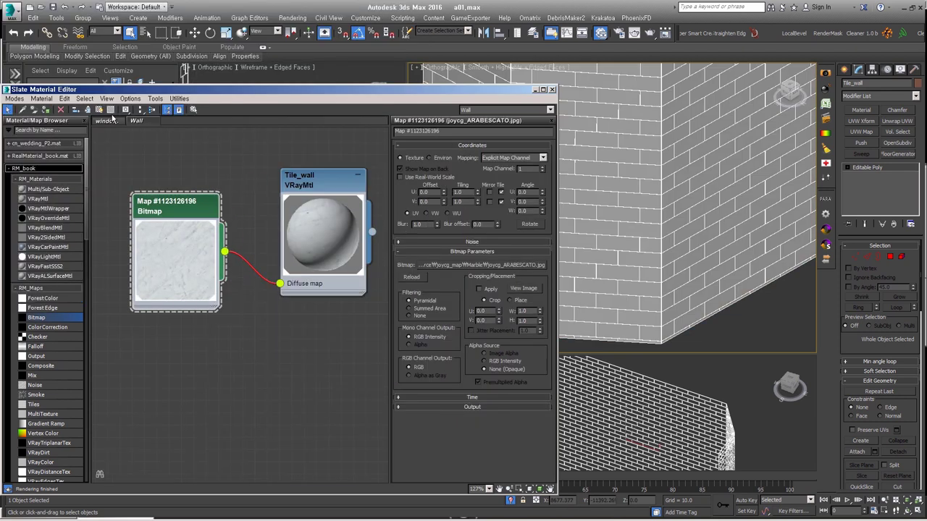
Swap the bitmap image to joycg_whitemarble_T.jpg
click(485, 265)
scroll(376, 261, down, 3)
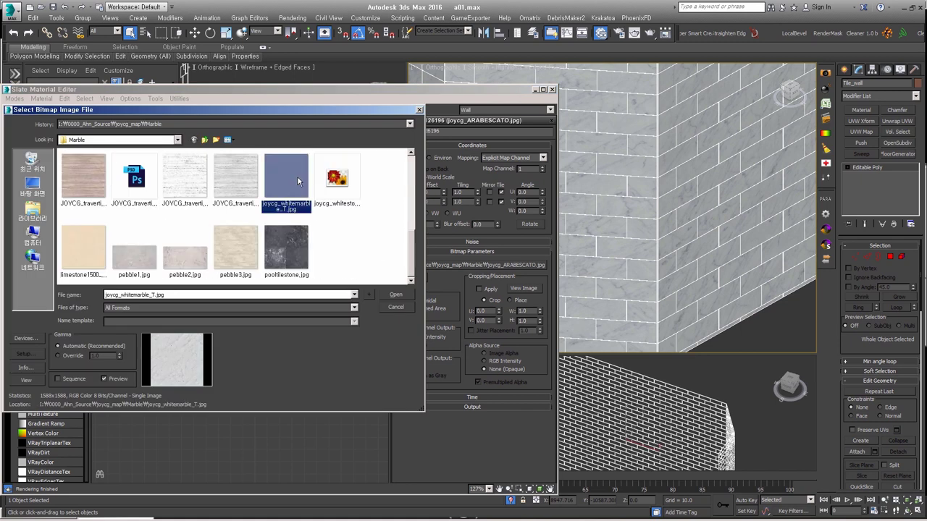
double_click(156, 240)
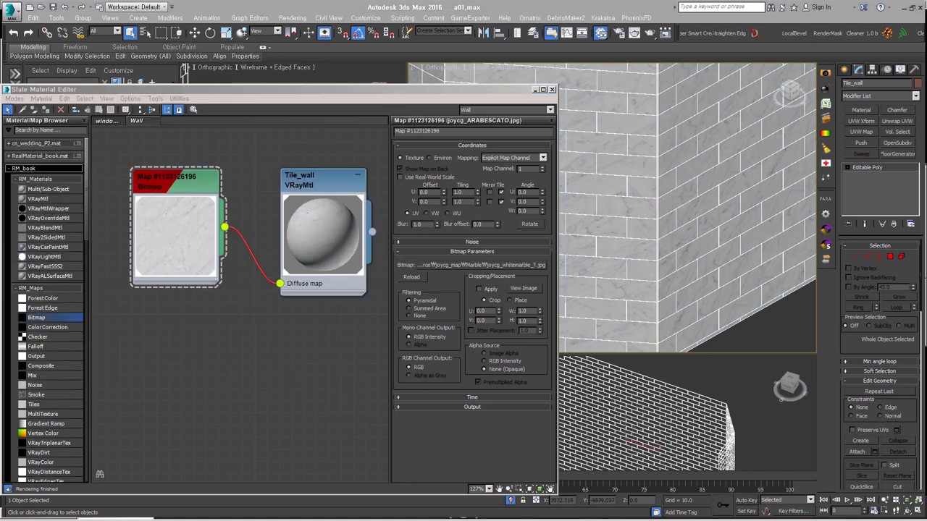
click(448, 517)
Search Google Images for 'marble texture' filtered to large images
text(arble texture)
key(Return)
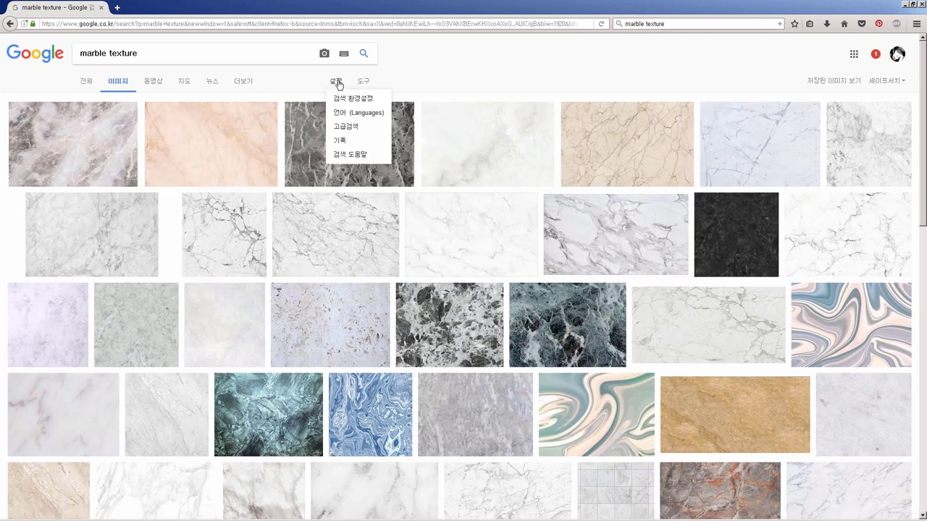
click(362, 80)
click(90, 98)
click(93, 127)
Check the stair reference photo, then open a speckled marble texture full-size in a new tab
key(alt+Tab)
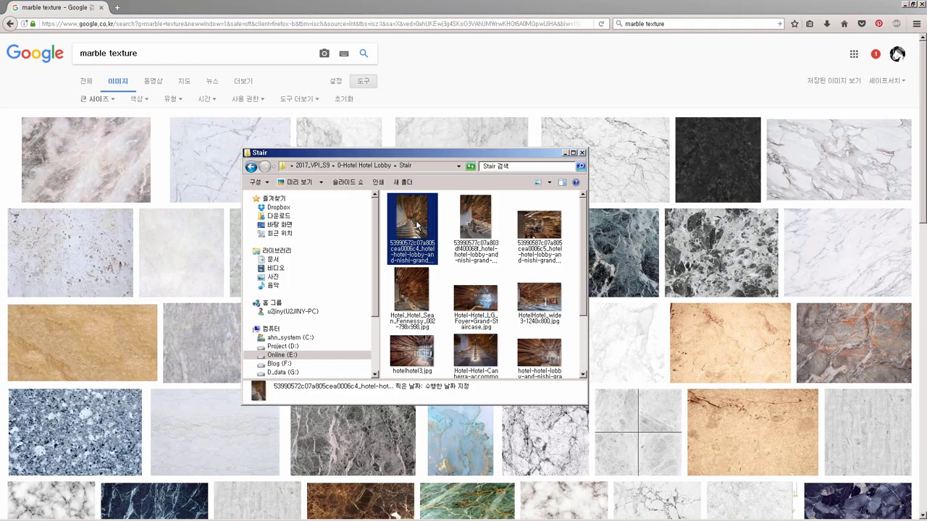
key(Return)
key(Escape)
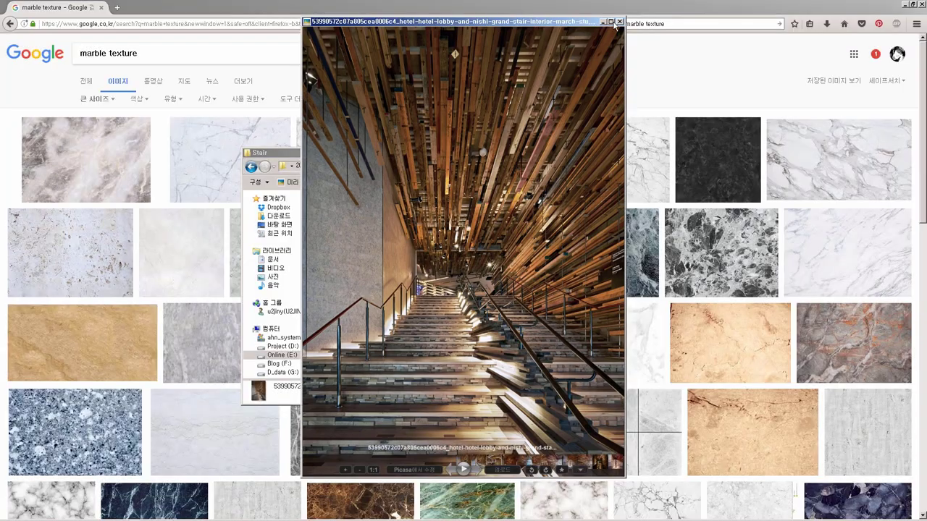
click(283, 251)
scroll(528, 275, down, 5)
scroll(528, 282, down, 5)
scroll(526, 294, down, 2)
scroll(527, 294, down, 5)
scroll(527, 295, down, 5)
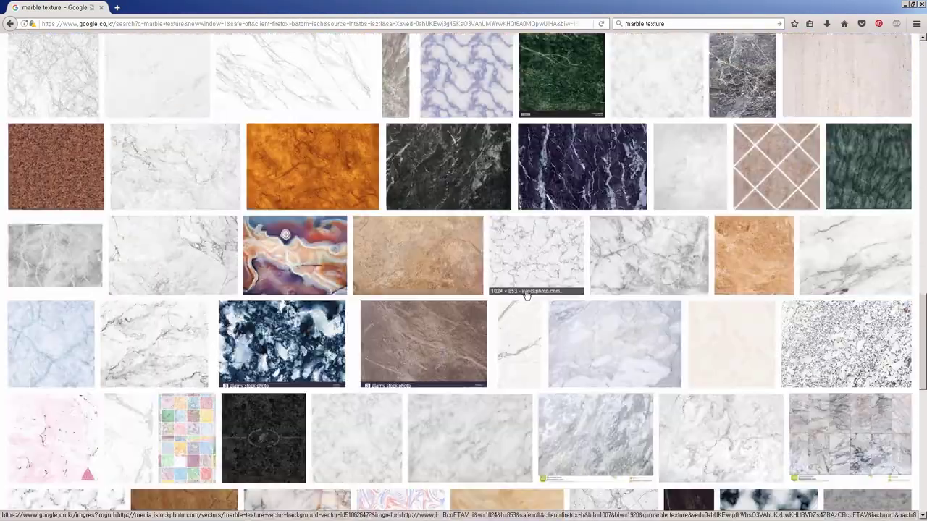
click(843, 340)
click(664, 267)
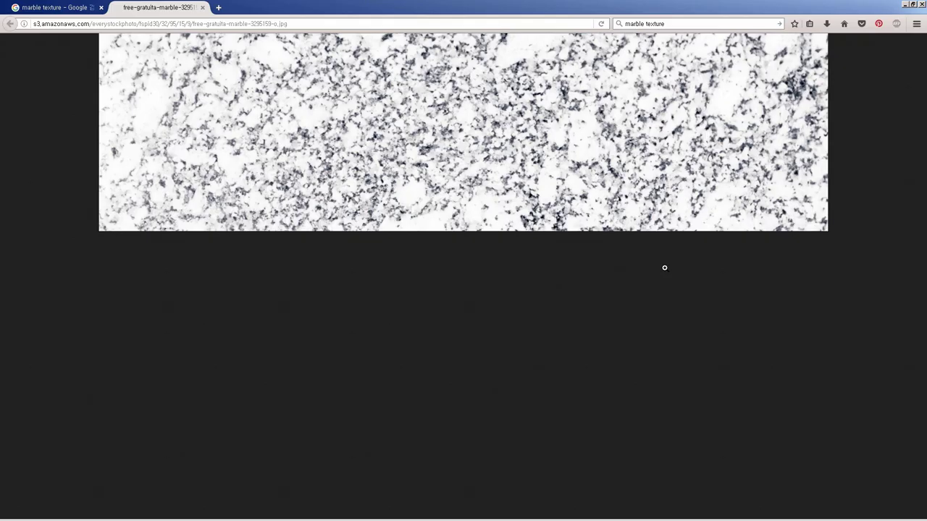
Scroll far down the marble texture results reviewing more thumbnails
key(ctrl+Tab)
scroll(450, 364, down, 3)
scroll(450, 366, down, 5)
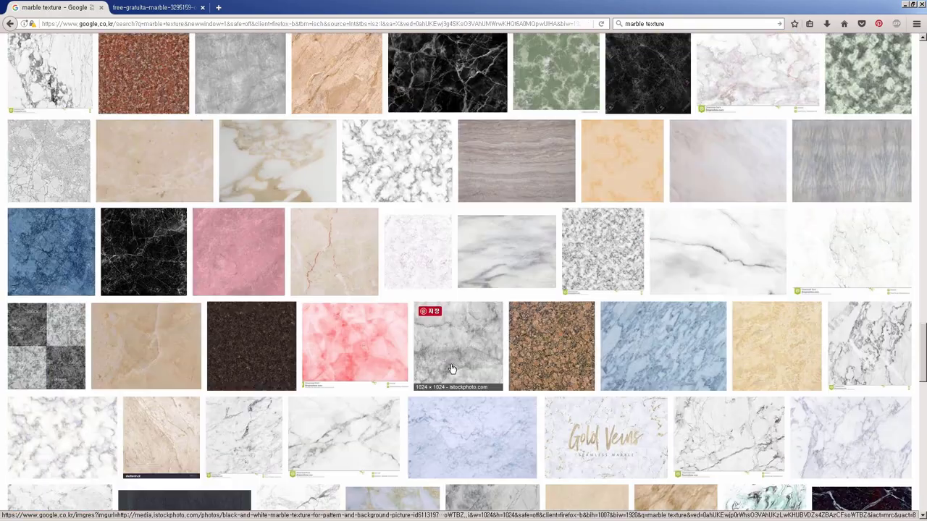
scroll(451, 368, down, 3)
scroll(451, 368, down, 4)
scroll(451, 369, down, 4)
scroll(451, 368, down, 4)
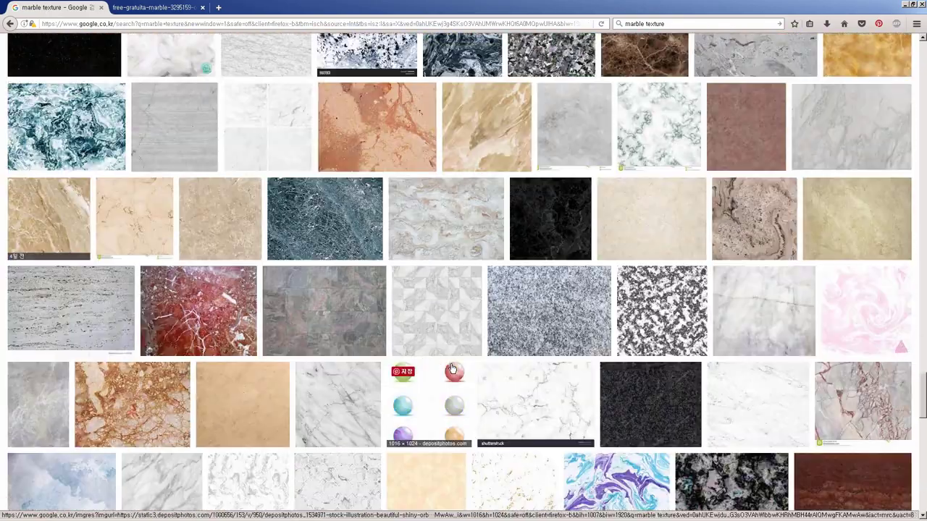
scroll(558, 307, down, 5)
scroll(556, 305, down, 4)
scroll(553, 303, down, 3)
scroll(550, 300, down, 4)
scroll(536, 326, down, 1)
scroll(482, 434, down, 4)
scroll(482, 433, down, 2)
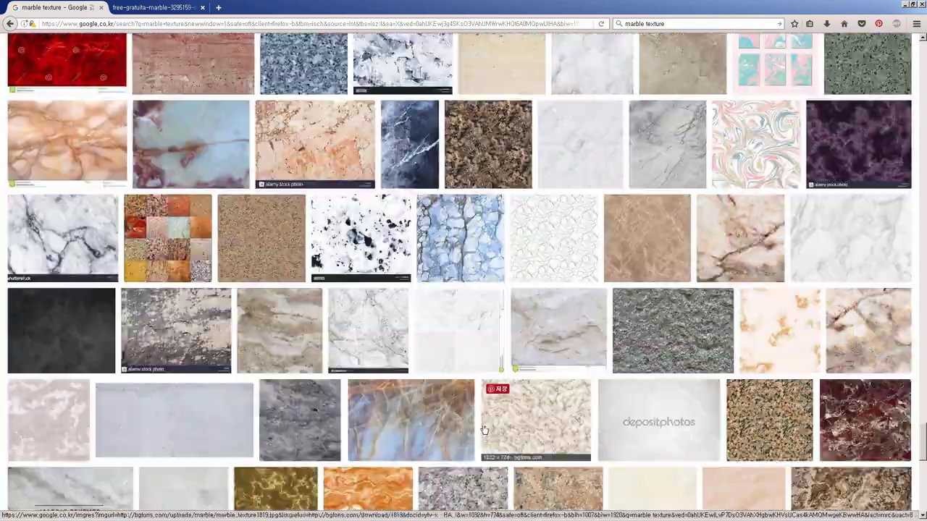
scroll(483, 429, down, 5)
scroll(484, 429, down, 4)
scroll(483, 429, down, 3)
scroll(483, 429, down, 2)
scroll(484, 429, down, 4)
scroll(483, 429, down, 3)
scroll(483, 429, down, 4)
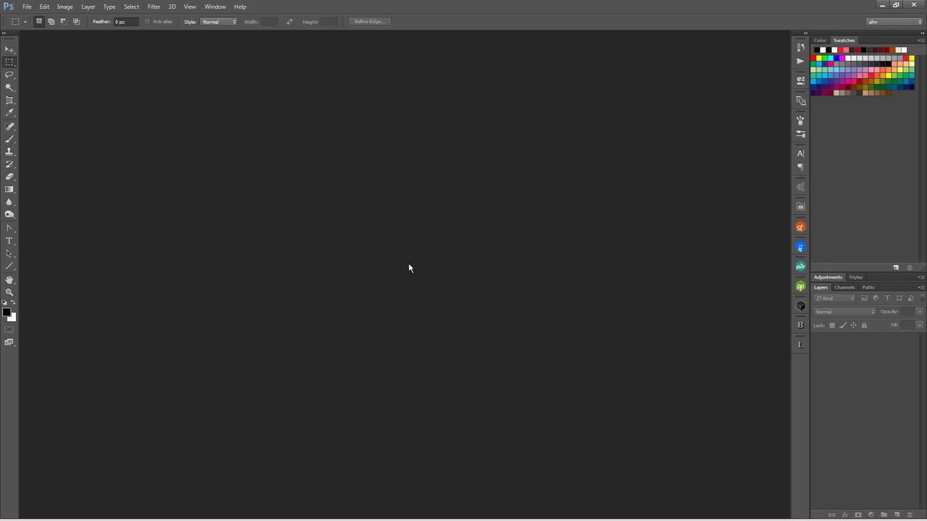
In the Open dialog, browse to D_data (G:) > 00000-down_map > marble
key(ctrl+o)
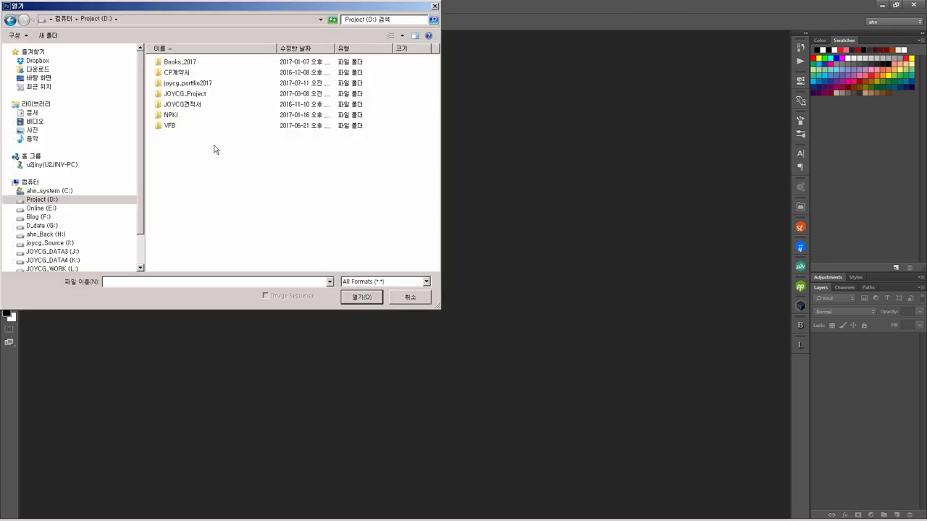
double_click(186, 129)
scroll(239, 159, down, 10)
click(237, 159)
click(409, 297)
key(ctrl+o)
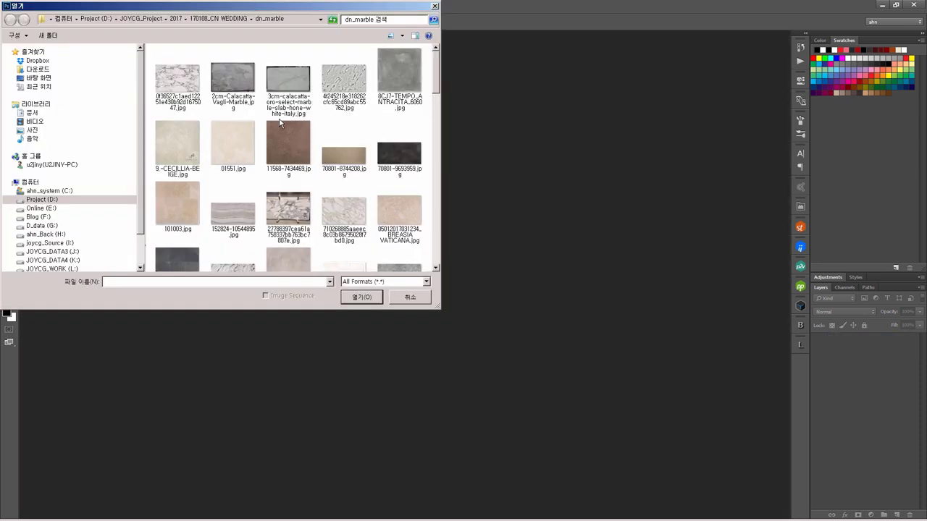
click(41, 225)
double_click(174, 73)
click(178, 231)
scroll(178, 231, down, 2)
double_click(332, 172)
Look through the marble images and open CREMAALTEA30x30_MG_7820.jpg
scroll(225, 172, down, 3)
scroll(217, 172, down, 3)
scroll(202, 173, down, 3)
scroll(173, 174, down, 2)
click(174, 174)
scroll(290, 174, down, 3)
scroll(289, 174, down, 3)
double_click(400, 163)
scroll(290, 174, down, 5)
click(290, 181)
right_click(289, 174)
key(Escape)
scroll(362, 144, up, 5)
click(391, 138)
scroll(283, 194, up, 5)
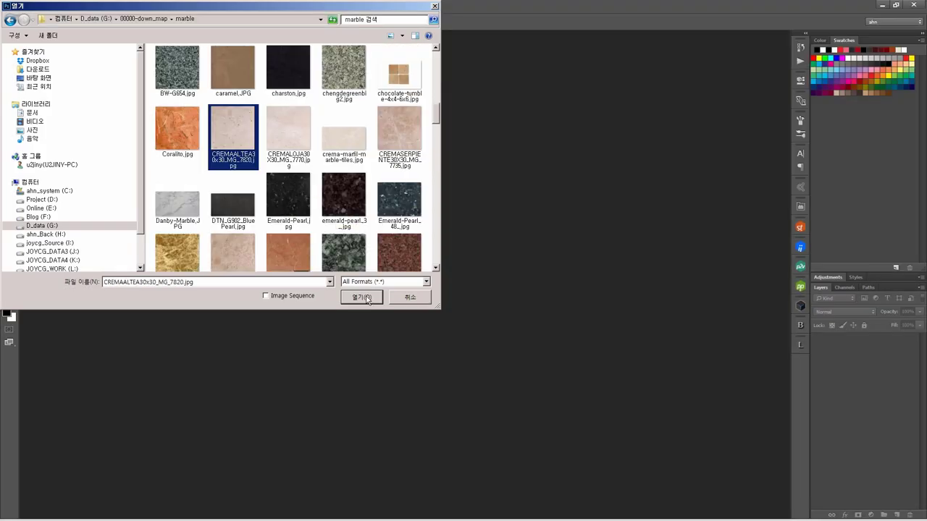
click(367, 299)
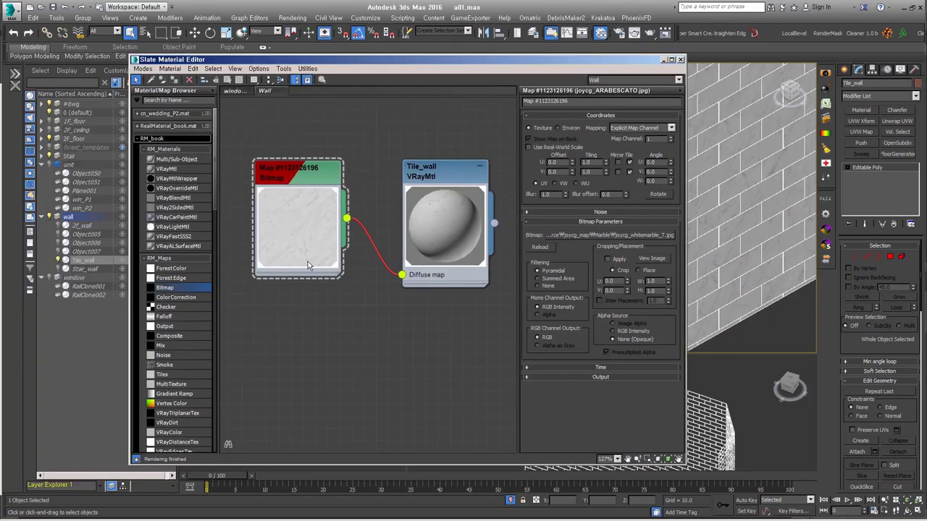
Expand the wall bitmap's Output rollout, then frame the 2F_floor selection with Z
middle_drag(309, 266, 358, 244)
click(600, 376)
scroll(550, 377, down, 2)
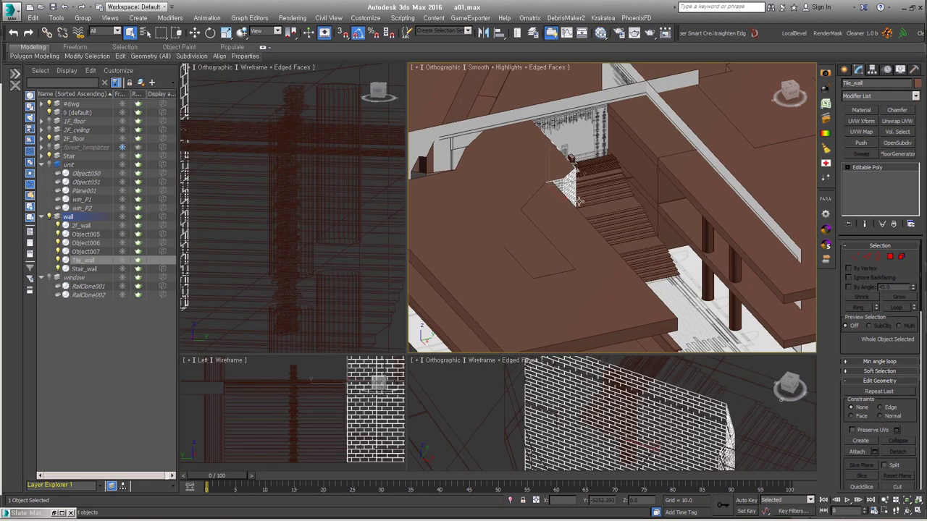
key(z)
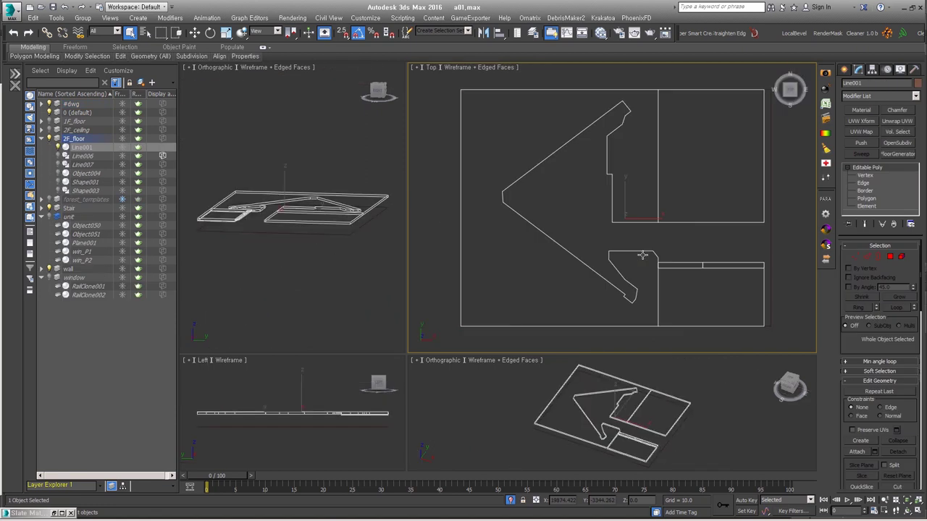
Draw a new line spline, Line034, over the second-floor plan
click(844, 69)
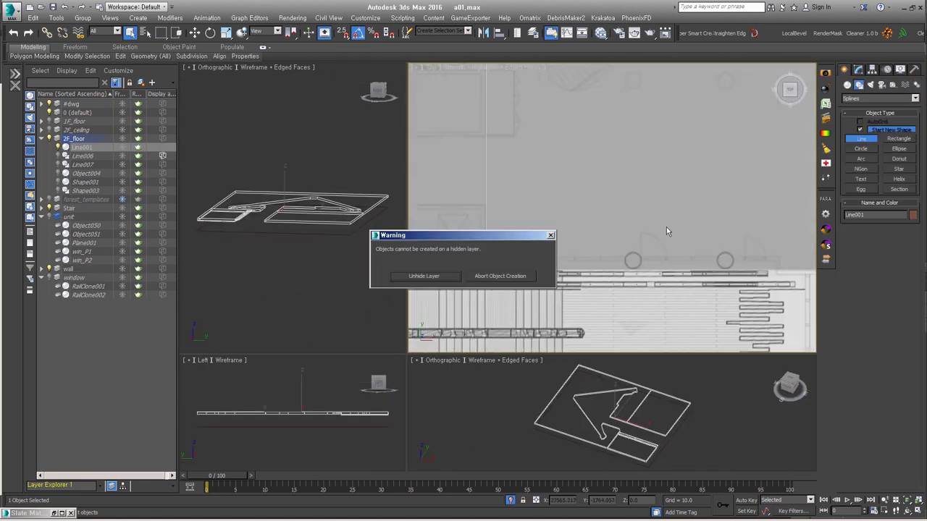
click(860, 138)
click(611, 239)
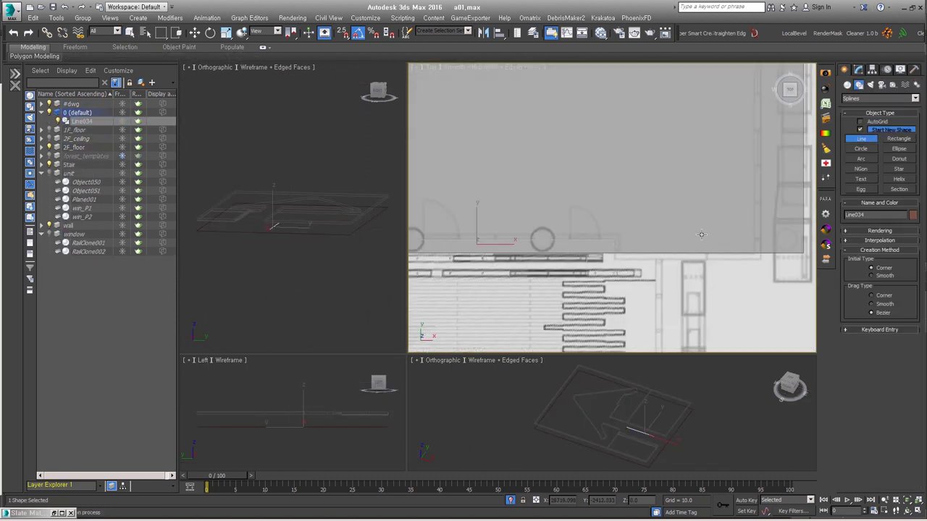
right_click(614, 240)
key(w)
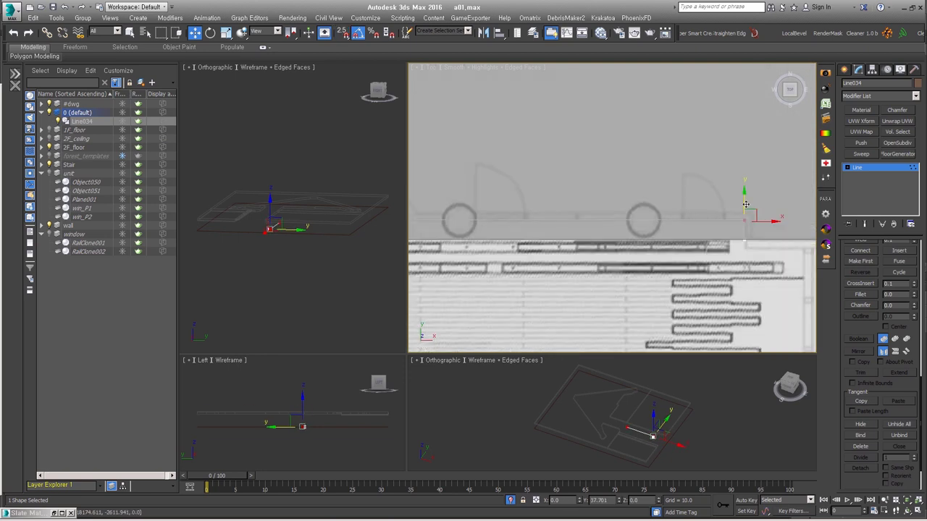
mouse_move(613, 232)
alt+middle_down()
mouse_move(687, 214)
mouse_move(583, 273)
alt+middle_up()
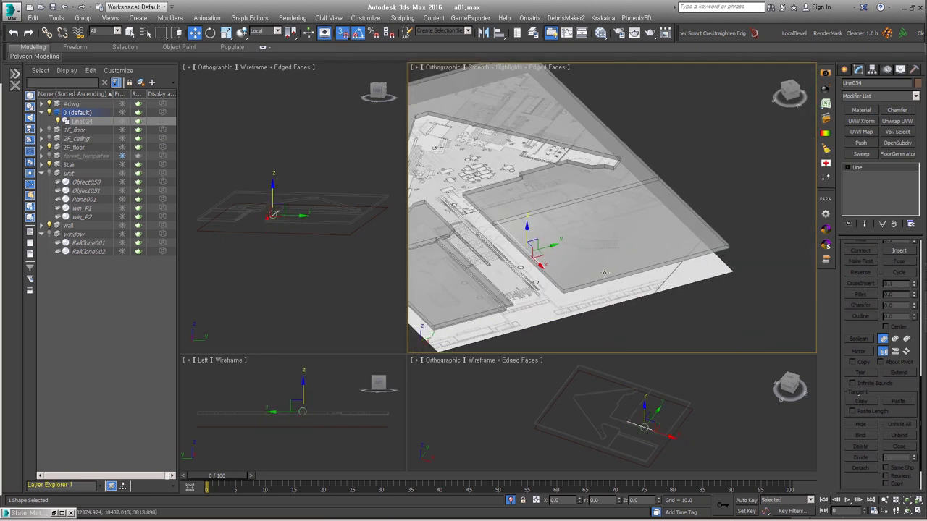
Create a RailClone Pro object, RailClone003, in the scene
click(845, 70)
click(880, 98)
click(869, 167)
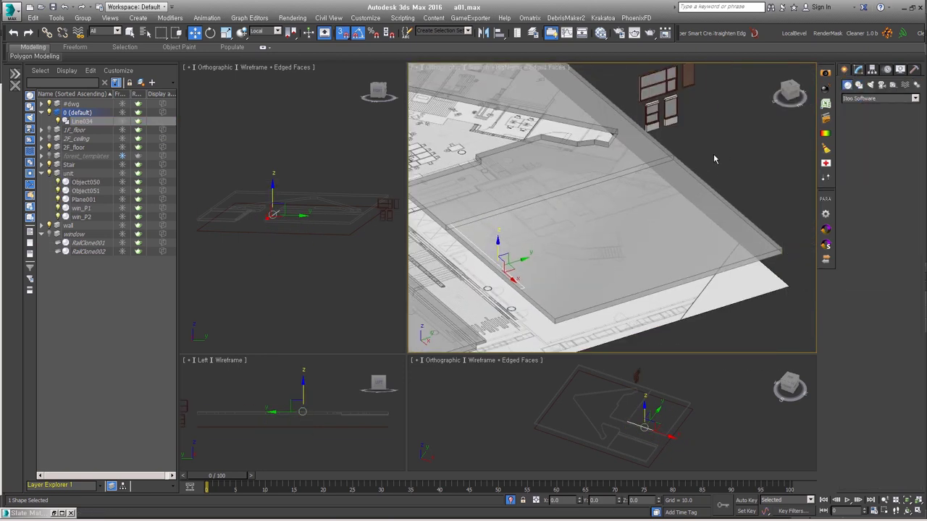
click(861, 142)
drag(697, 153, 721, 190)
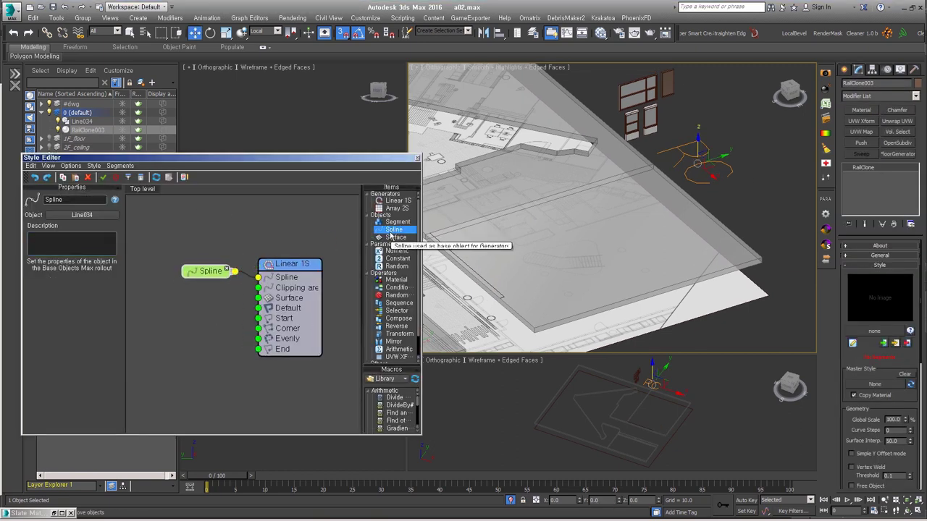
Add Plane001 and Object051 as RailClone segments, wired to Linear 1S and spaced 1500 apart
drag(397, 223, 196, 300)
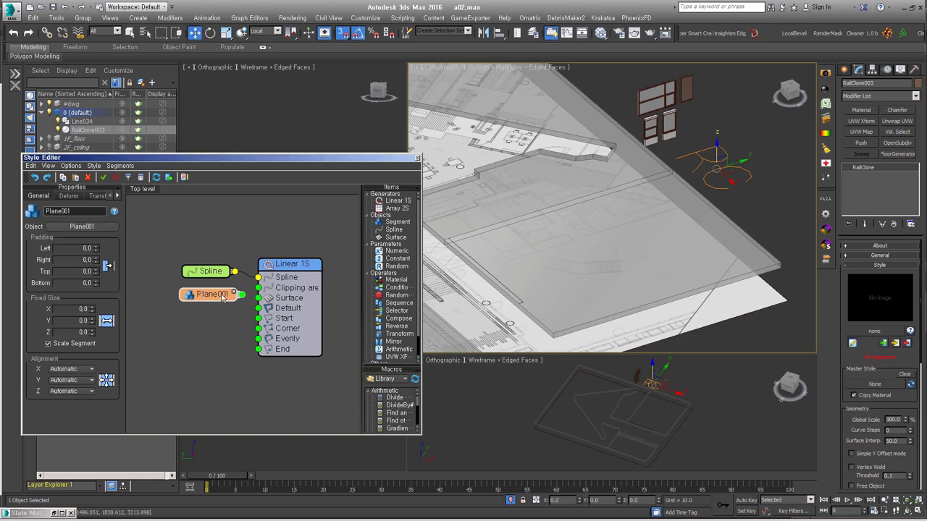
right_click(197, 301)
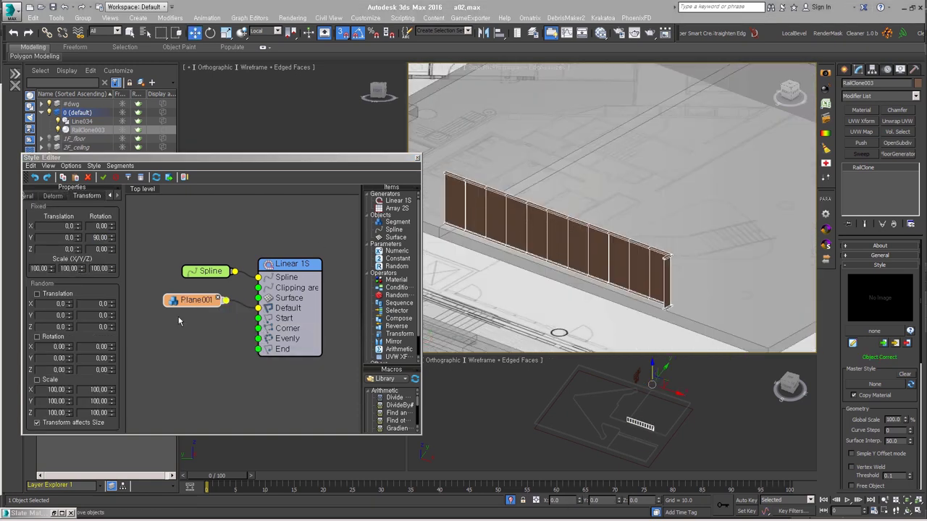
click(217, 337)
mouse_move(228, 324)
mouse_down()
mouse_move(244, 324)
mouse_move(186, 334)
mouse_up()
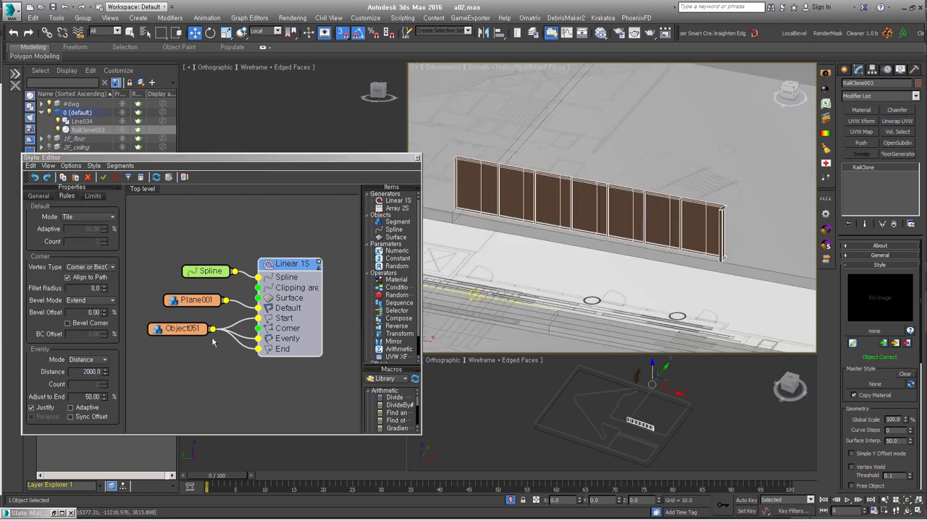
text(1500)
key(Return)
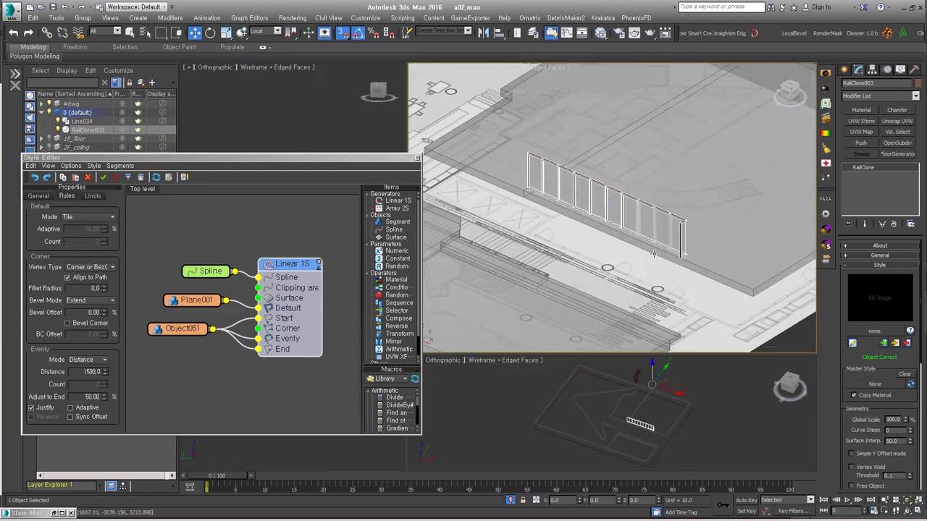
alt+middle_drag(654, 254, 629, 239)
click(417, 157)
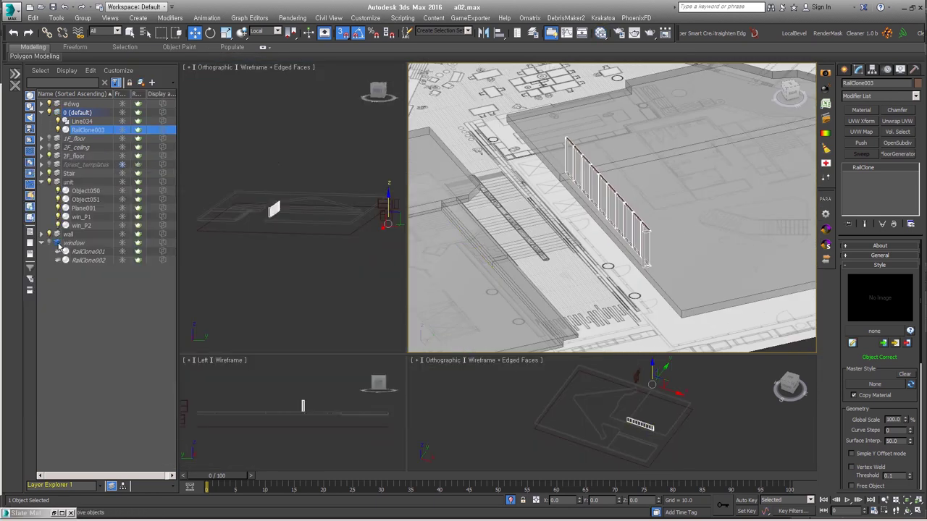
Select the dwg plan plane, switch to Top view and isolate it
alt+middle_drag(616, 218, 622, 257)
click(611, 221)
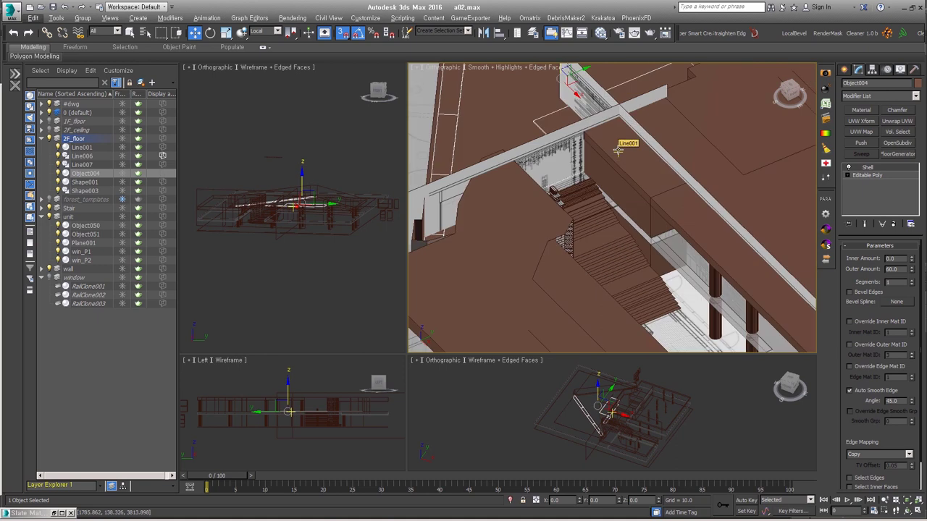
click(624, 265)
key(t)
key(alt+q)
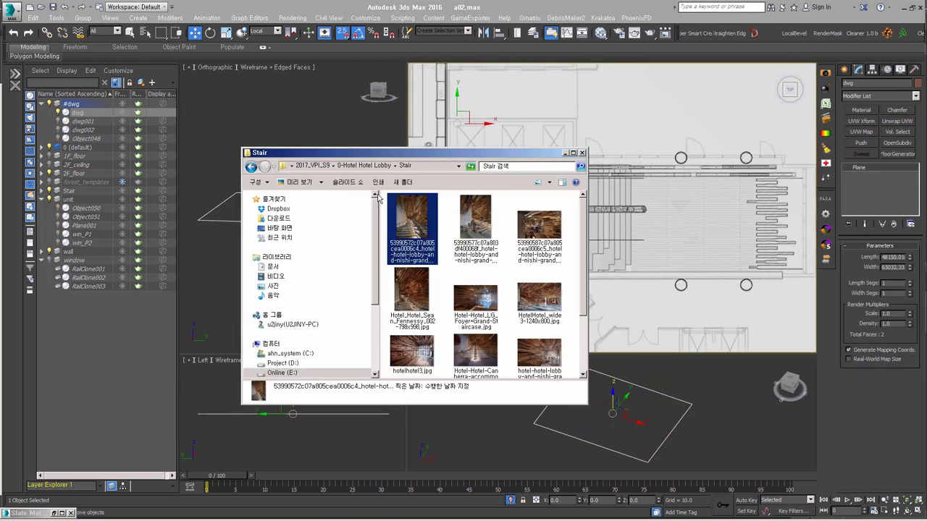
Zoom and pan the top view in on the floor-plan drawing detail
click(478, 264)
click(564, 153)
scroll(596, 213, up, 3)
middle_drag(596, 213, 585, 228)
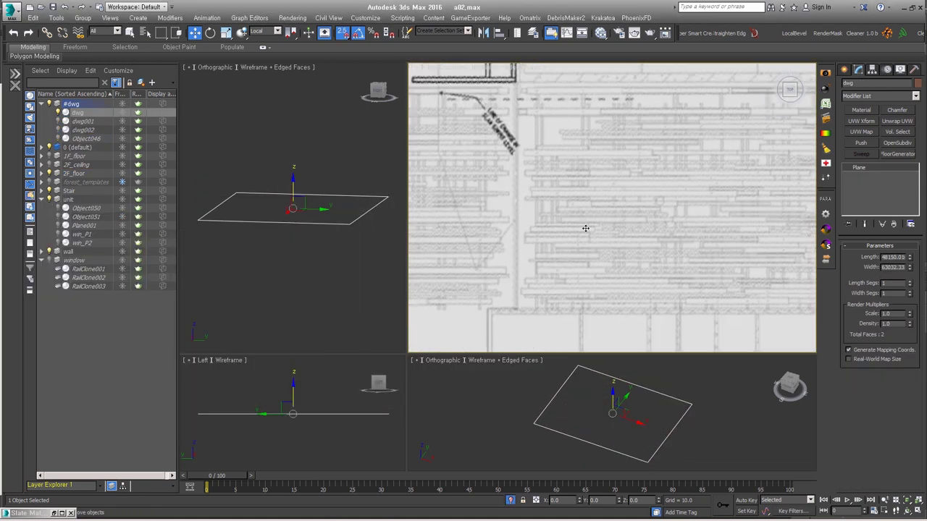
scroll(581, 98, up, 2)
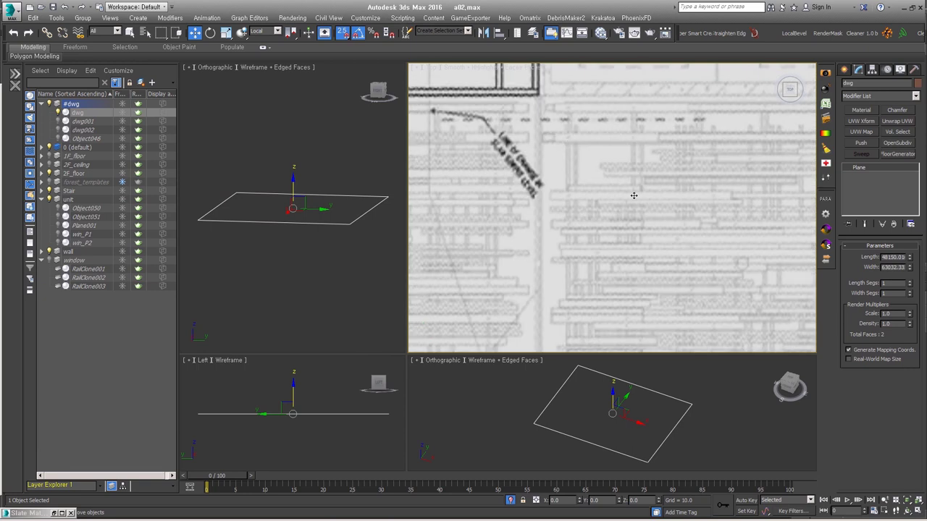
mouse_move(671, 240)
middle_down()
mouse_move(596, 145)
mouse_move(645, 204)
mouse_move(600, 181)
middle_up()
scroll(594, 275, down, 3)
scroll(558, 141, up, 3)
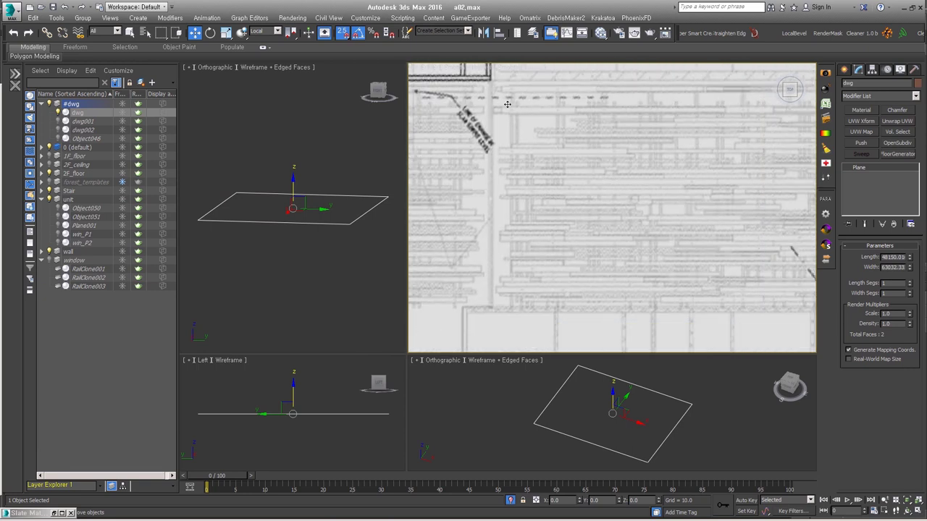
click(844, 70)
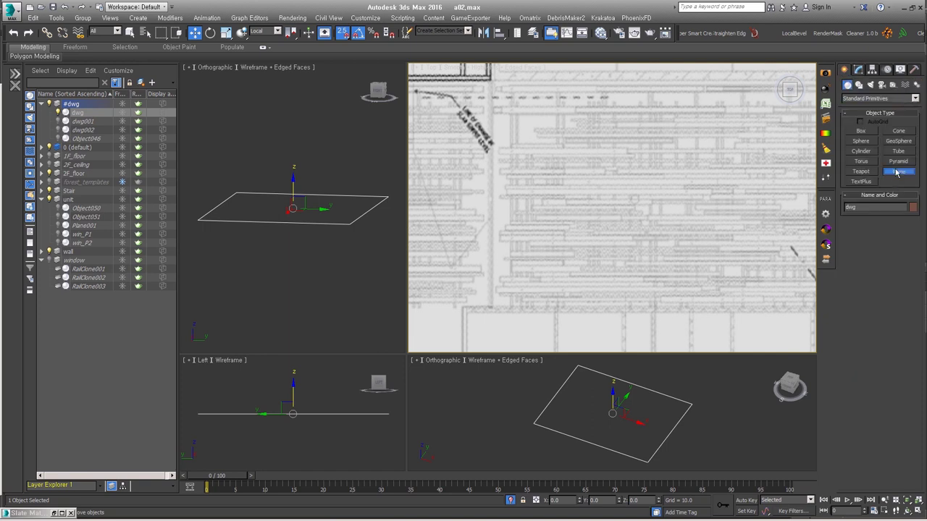
Draw a thin plane, Plane002, over the plan and convert it to editable poly
click(898, 171)
scroll(512, 79, up, 1)
drag(512, 79, 512, 346)
middle_drag(512, 349, 513, 242)
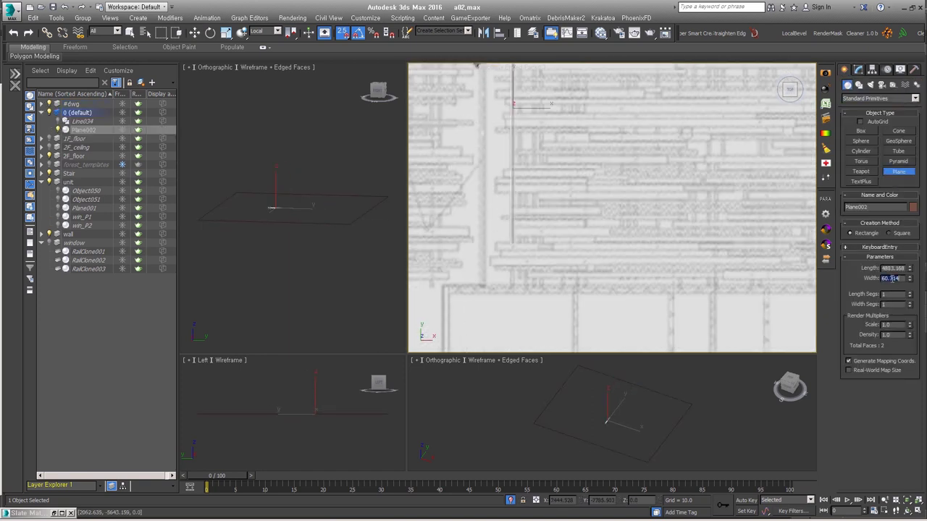
right_click(612, 317)
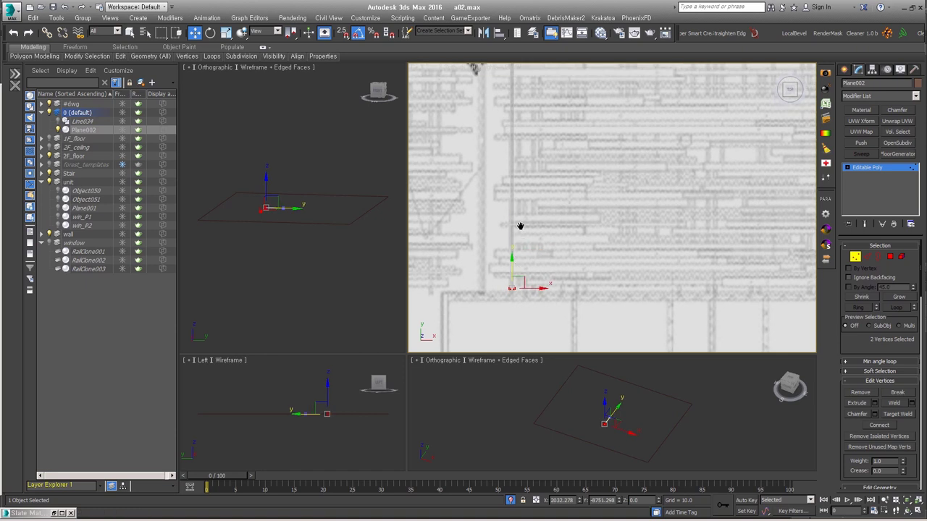
key(1)
scroll(514, 239, up, 2)
scroll(500, 198, up, 2)
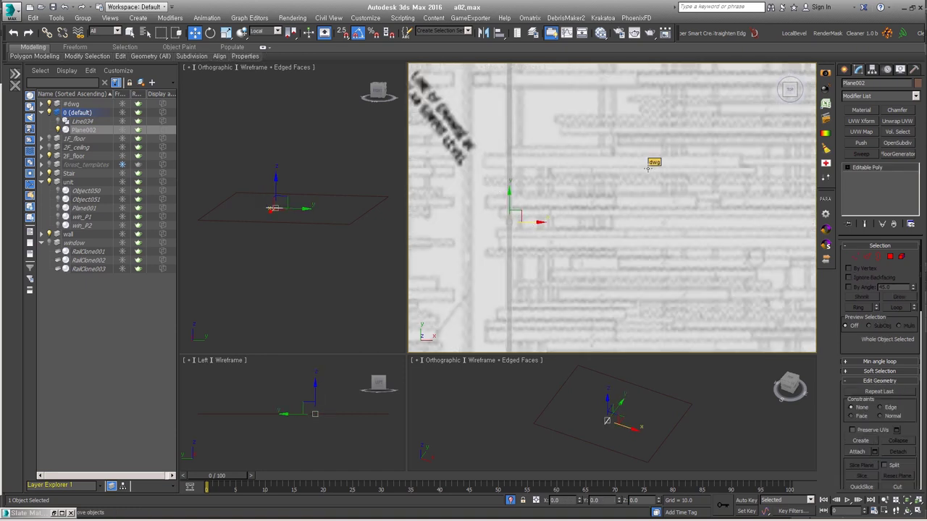
scroll(629, 188, down, 2)
scroll(608, 217, up, 2)
scroll(585, 249, down, 1)
scroll(515, 234, up, 2)
Add a Clone modifier with 131.25 X spacing and raise the copies to 187
click(914, 97)
click(879, 300)
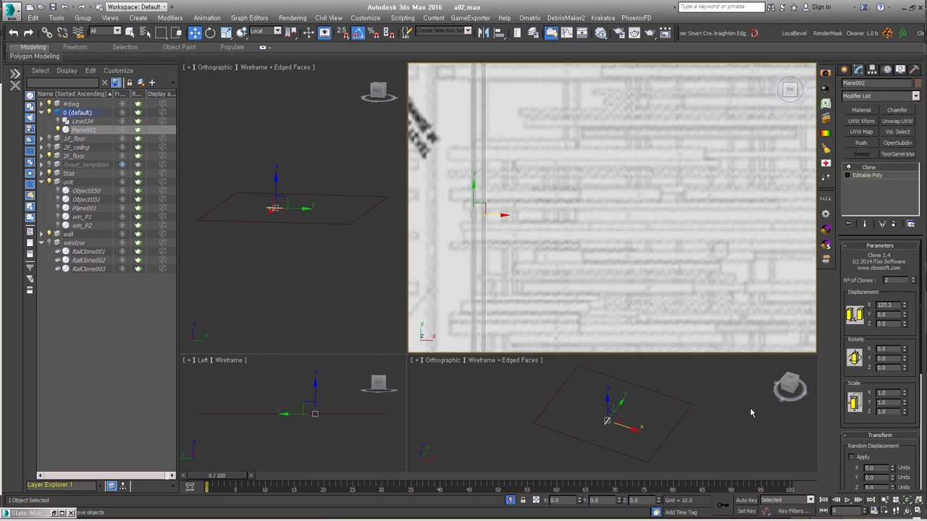
drag(903, 305, 904, 289)
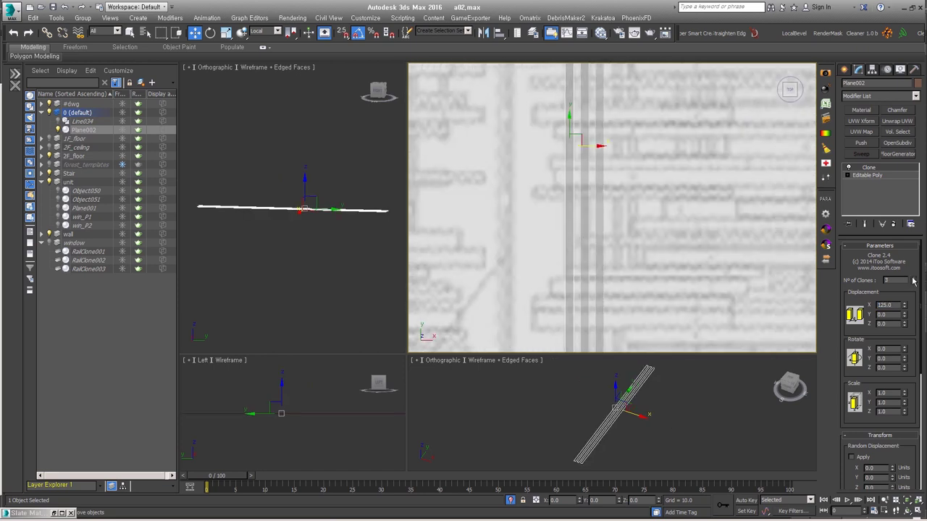
drag(913, 280, 913, 261)
scroll(543, 150, down, 3)
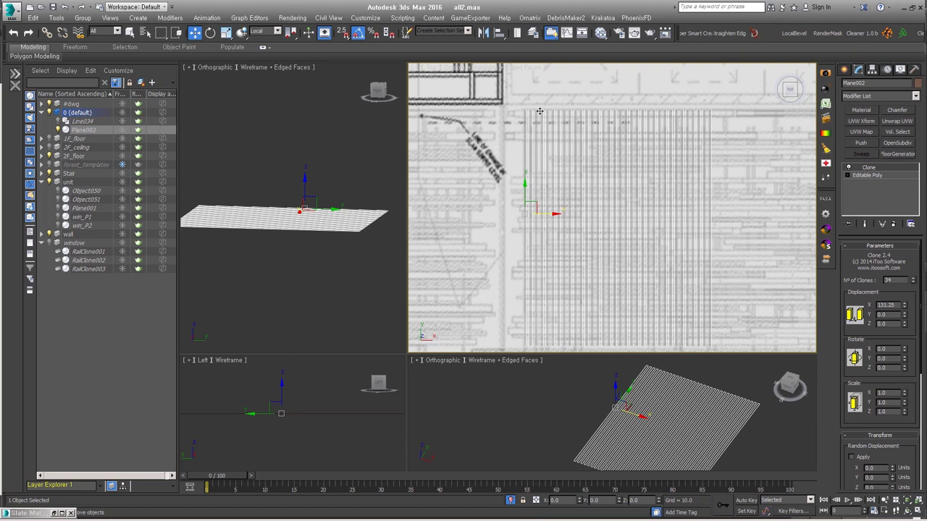
scroll(543, 112, up, 3)
alt+middle_drag(573, 210, 580, 241)
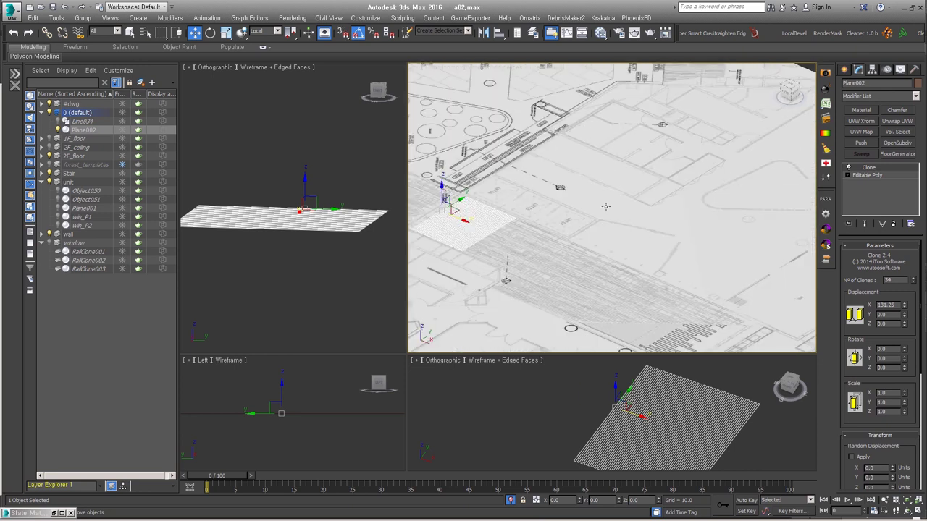
key(shift+z)
drag(913, 281, 912, 260)
middle_drag(647, 213, 646, 187)
key(2)
scroll(646, 187, up, 3)
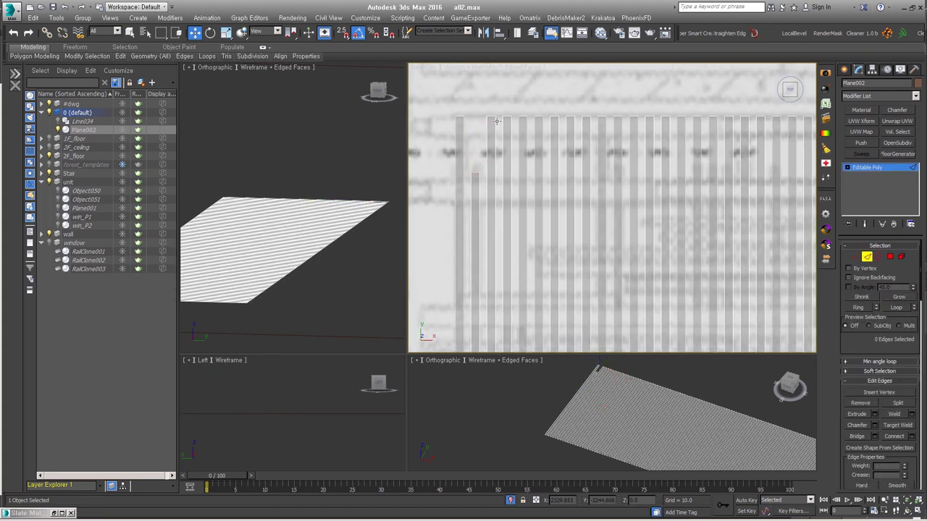
Move several strip end edges to shorten and stagger Plane002's strips
scroll(517, 140, up, 2)
middle_drag(516, 115, 514, 190)
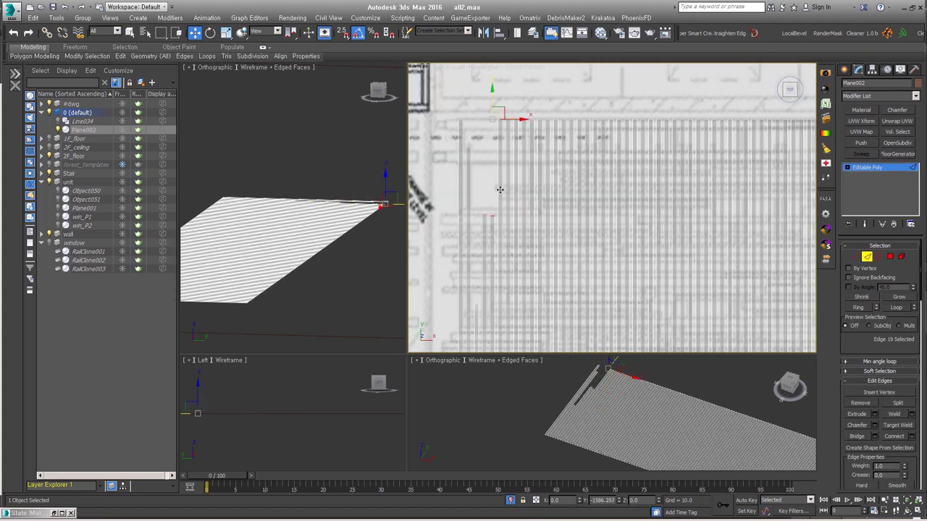
middle_drag(498, 258, 489, 114)
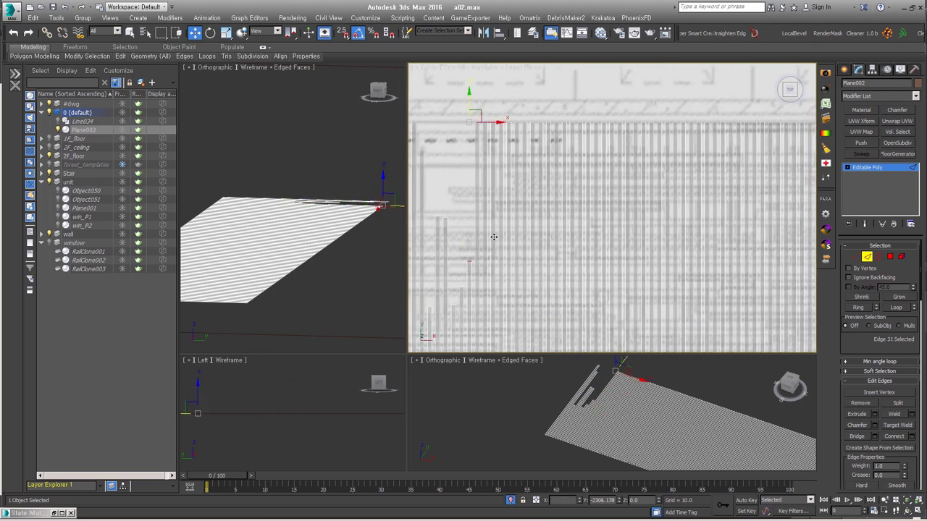
drag(450, 121, 471, 132)
middle_drag(488, 116, 491, 134)
click(492, 150)
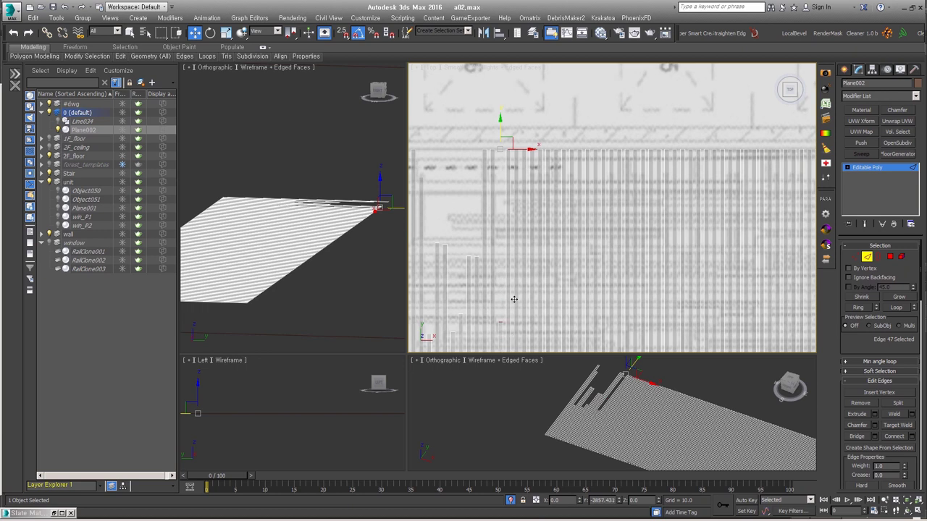
middle_drag(540, 324, 532, 190)
click(496, 182)
click(531, 299)
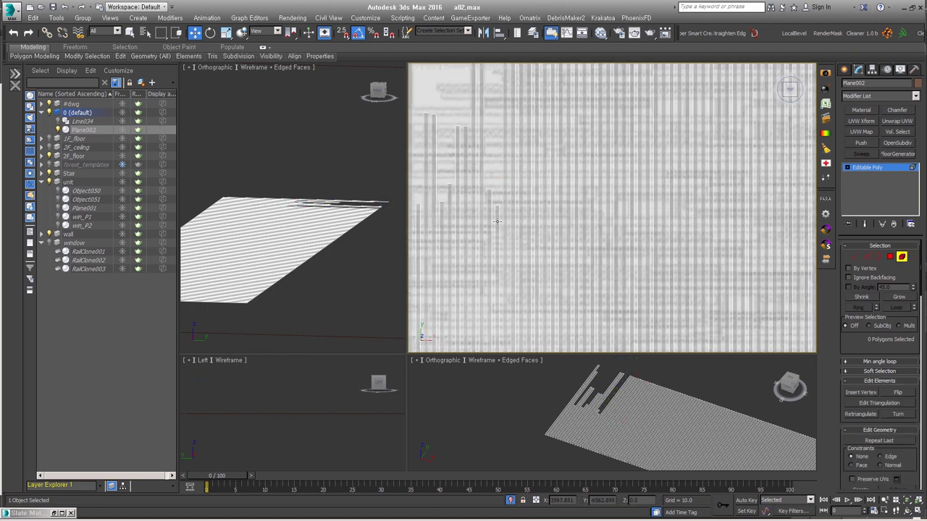
Stagger more strip ends, including edge 59, then exit Edge mode and end isolation
middle_drag(517, 258, 515, 95)
click(530, 326)
middle_drag(536, 125, 490, 92)
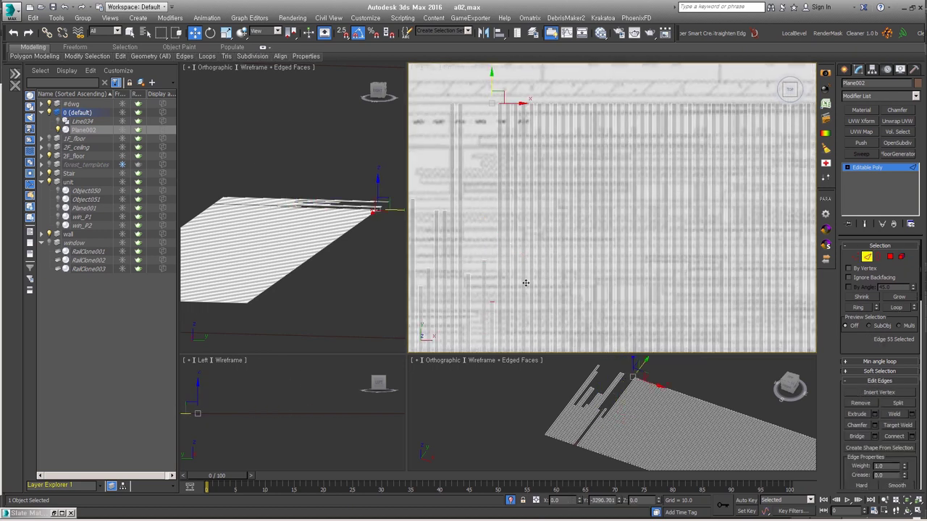
middle_drag(527, 337, 537, 284)
click(536, 284)
middle_drag(522, 139, 534, 160)
click(534, 159)
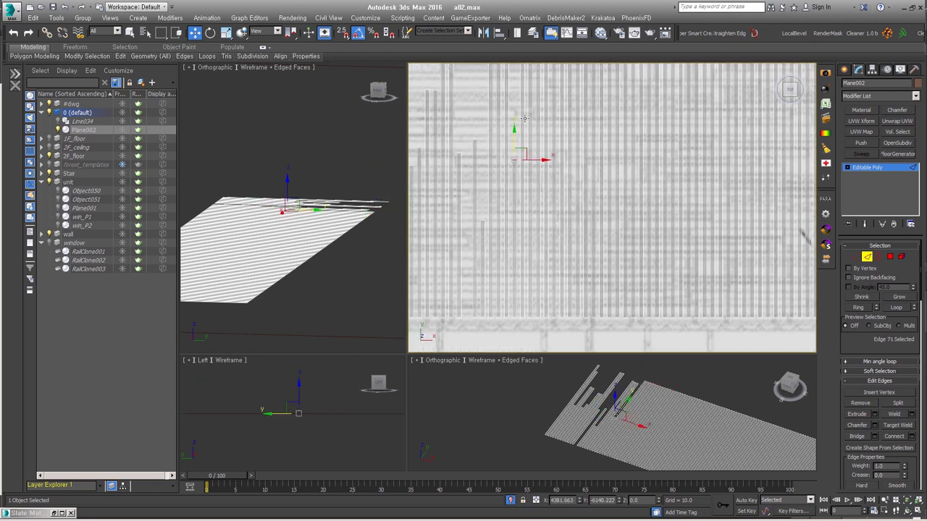
key(2)
scroll(560, 264, down, 2)
key(alt+q)
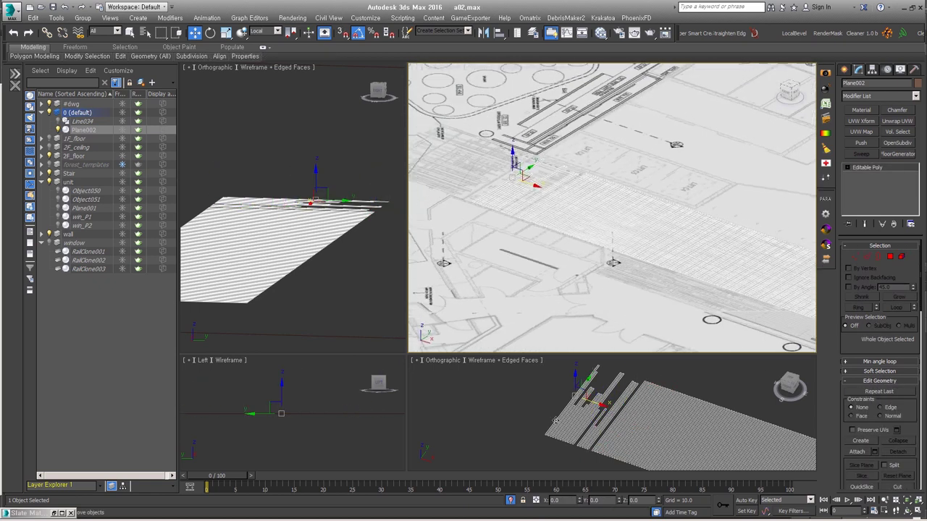
Isolate the plank plane Plane002 in the Right view, inspect it, then end isolation
alt+middle_drag(690, 156, 596, 201)
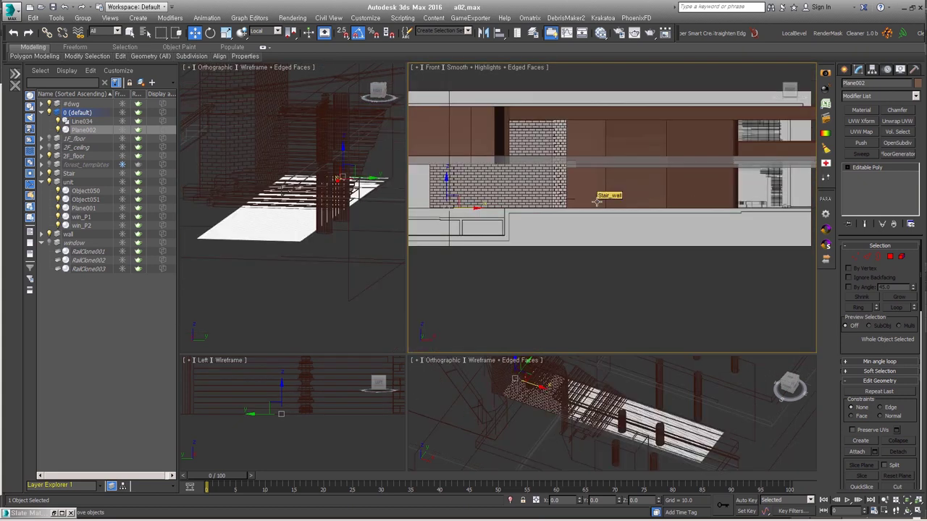
click(594, 298)
key(alt+q)
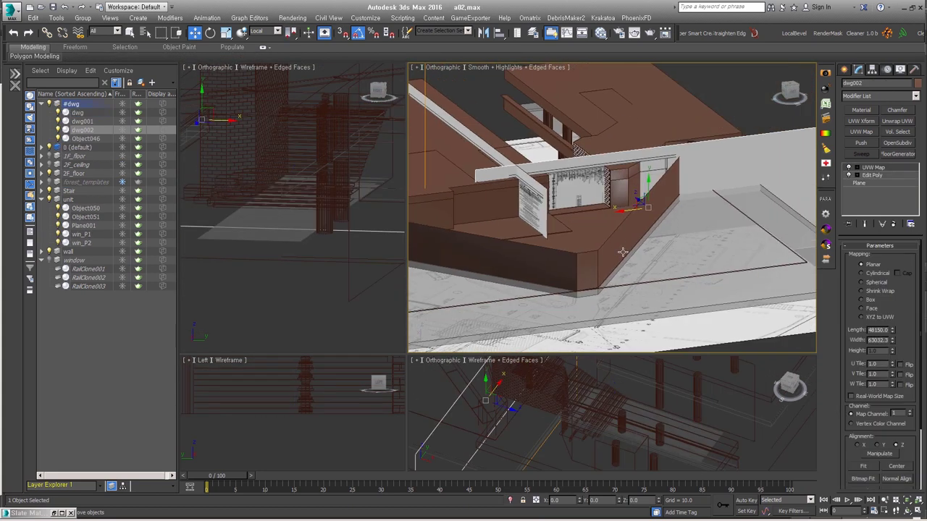
key(r)
click(636, 218)
scroll(597, 194, up, 5)
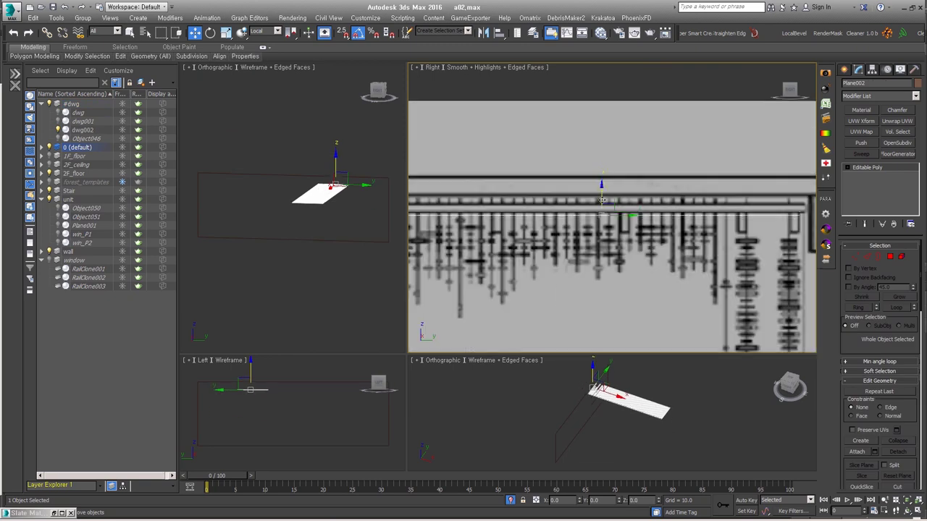
scroll(605, 194, up, 2)
scroll(608, 190, up, 2)
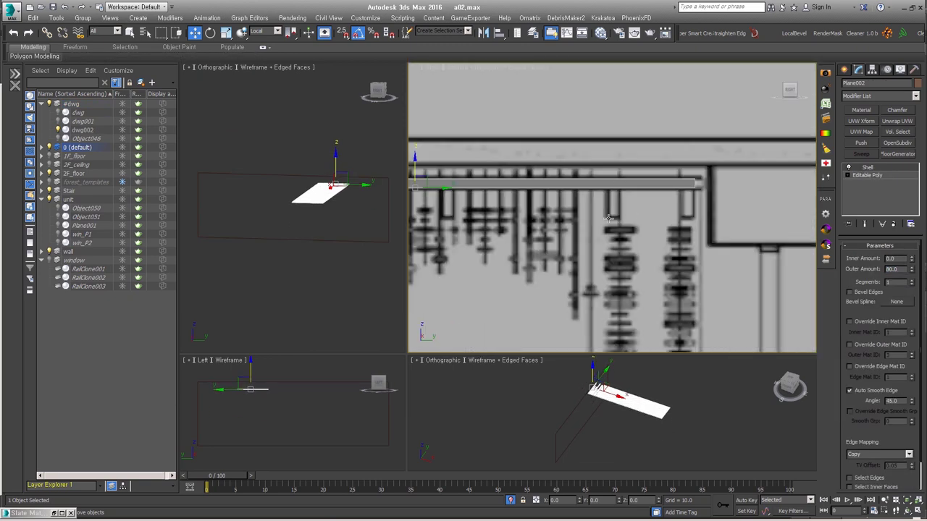
scroll(610, 190, down, 5)
mouse_move(610, 190)
alt+middle_down()
mouse_move(727, 247)
mouse_move(613, 274)
mouse_move(623, 220)
mouse_move(609, 239)
alt+middle_up()
key(alt+q)
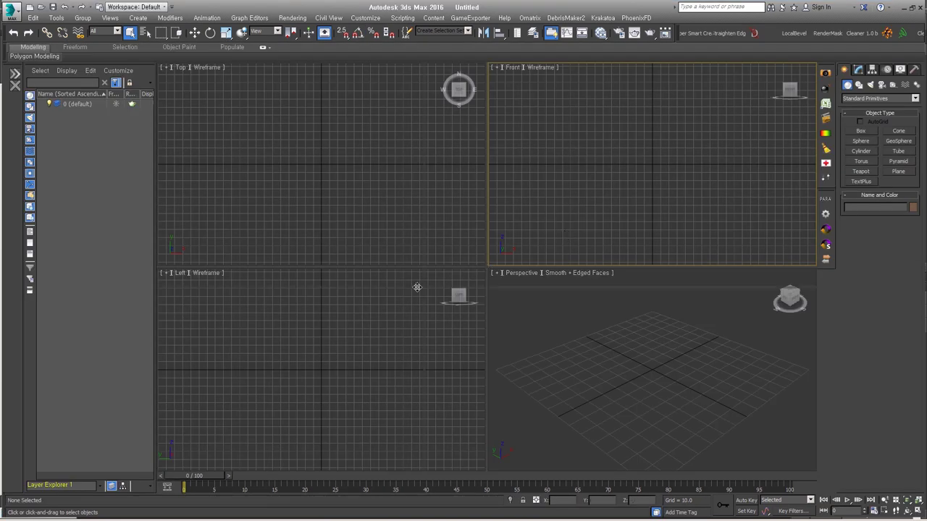
drag(487, 267, 359, 282)
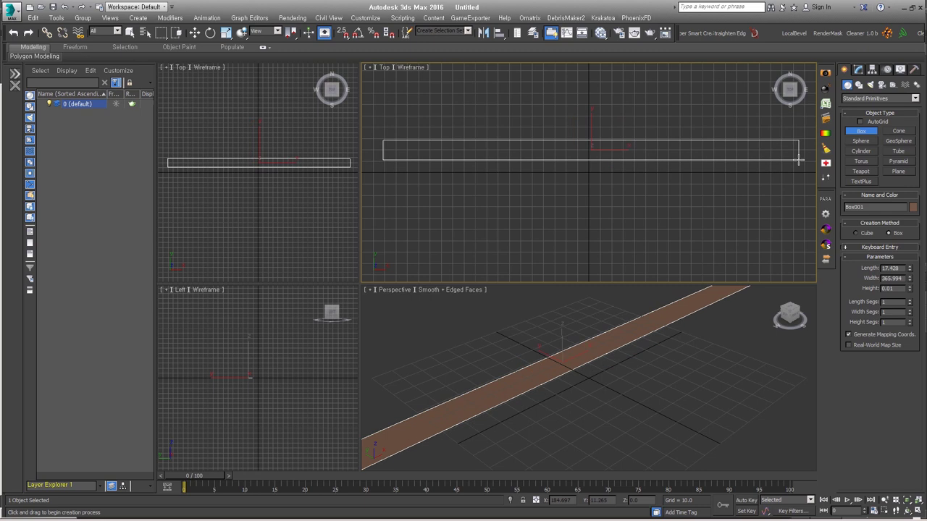
Draw a vertical line in the Front view and move it to the right
click(858, 85)
click(860, 138)
key(f)
drag(463, 243, 463, 79)
key(w)
drag(492, 159, 620, 159)
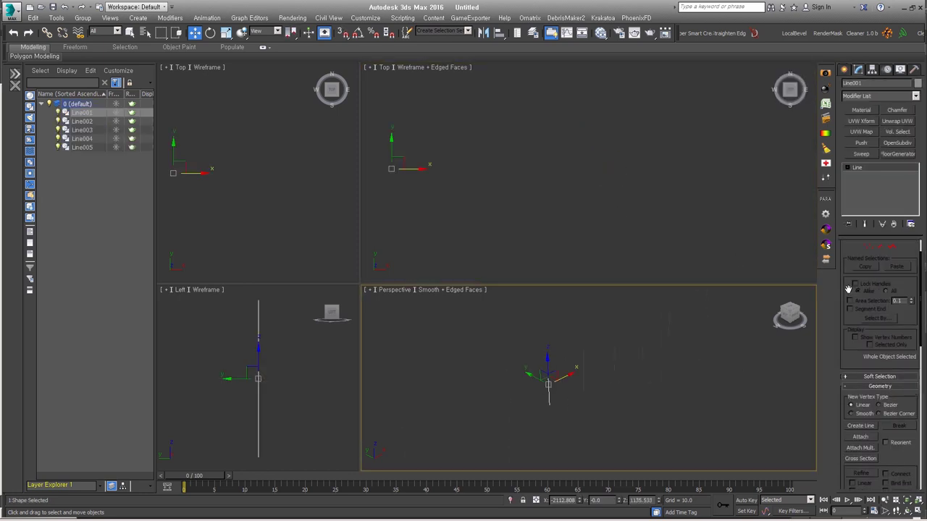
scroll(848, 289, up, 3)
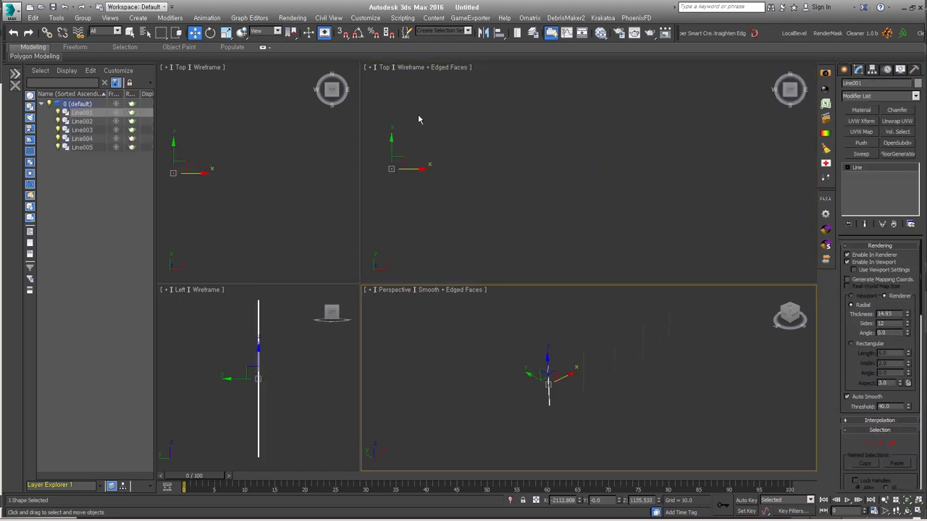
Draw flat plank boxes of varied lengths, Box001 to Box008
drag(414, 181, 577, 193)
mouse_move(417, 182)
mouse_down()
mouse_move(575, 192)
mouse_move(406, 192)
mouse_move(579, 190)
mouse_up()
click(413, 186)
click(404, 181)
drag(403, 181, 715, 191)
click(399, 182)
drag(400, 182, 719, 192)
click(719, 187)
key(w)
shift+drag(612, 222, 599, 183)
key(ctrl+z)
Select all eight planks and align them to a target plank
key(ctrl+a)
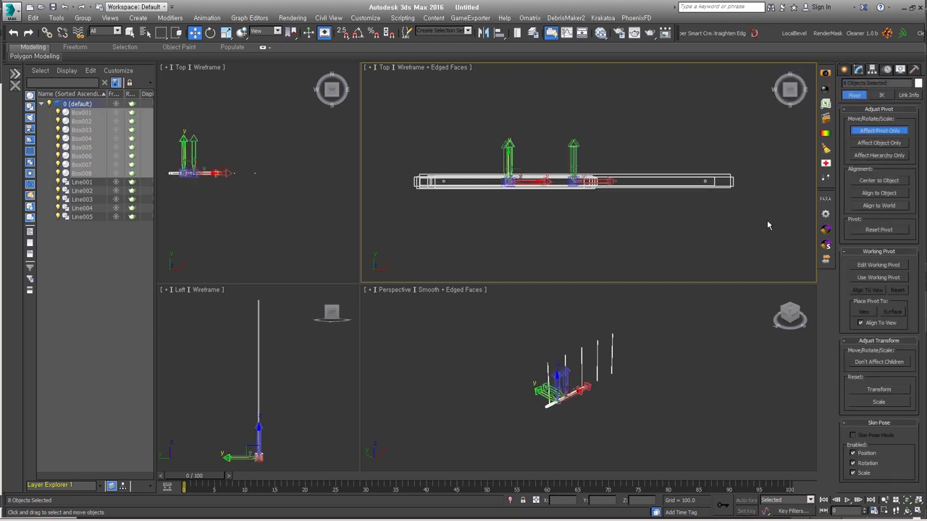
scroll(443, 179, up, 2)
key(alt+a)
click(443, 180)
drag(464, 169, 569, 223)
click(600, 393)
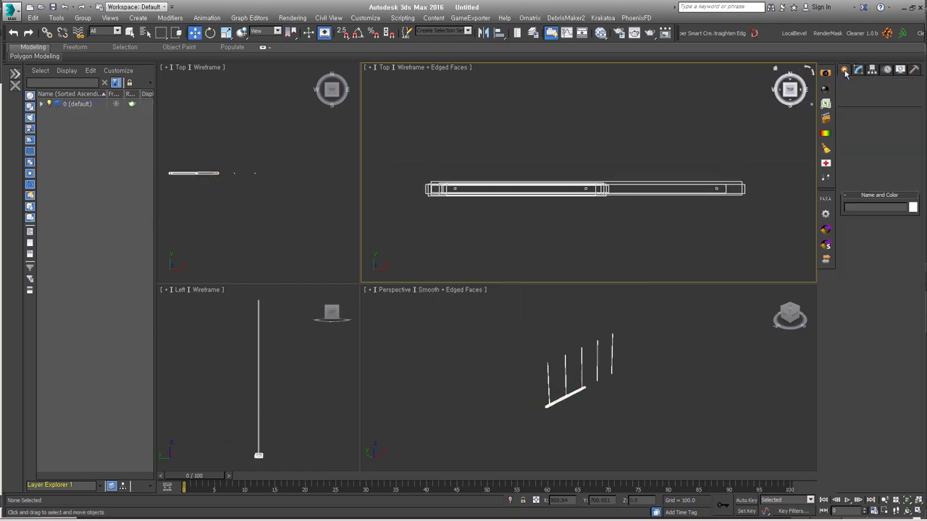
Spread the planks vertically into separate rows forming two stacked groups
drag(641, 172, 641, 153)
drag(642, 188, 641, 172)
drag(717, 186, 718, 132)
middle_drag(717, 180, 719, 226)
drag(579, 233, 579, 143)
drag(550, 233, 553, 88)
drag(522, 233, 521, 70)
scroll(639, 165, down, 2)
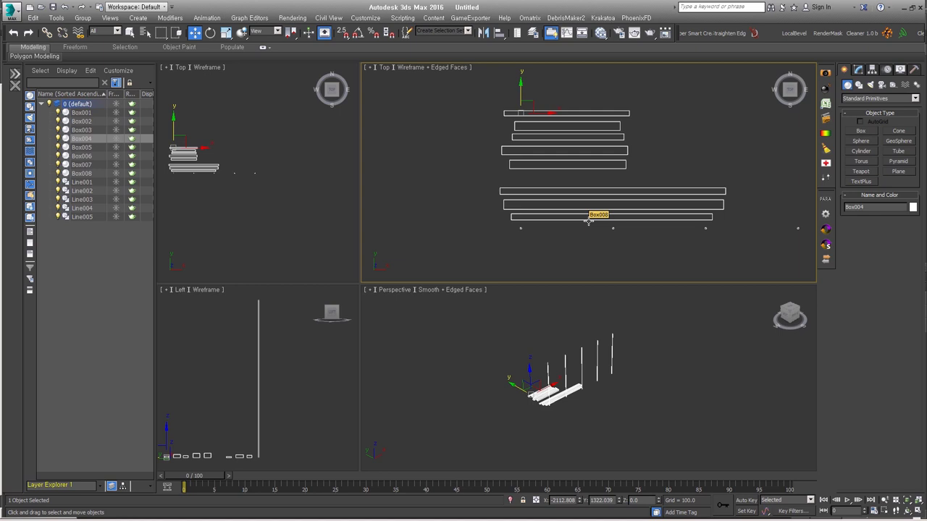
Select the last three planks and rightmost line, then place a RailClone object
mouse_move(588, 221)
alt+middle_down()
mouse_move(695, 116)
mouse_move(647, 163)
alt+middle_up()
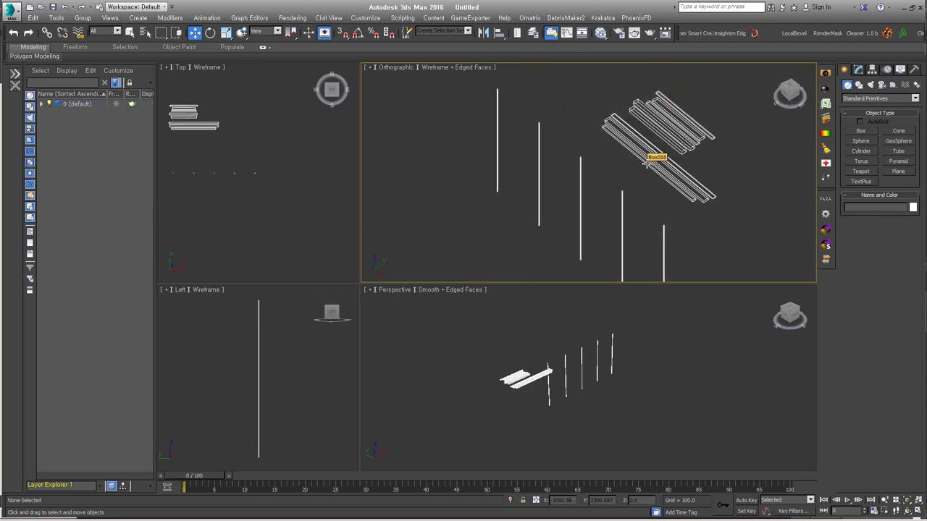
drag(745, 224, 711, 201)
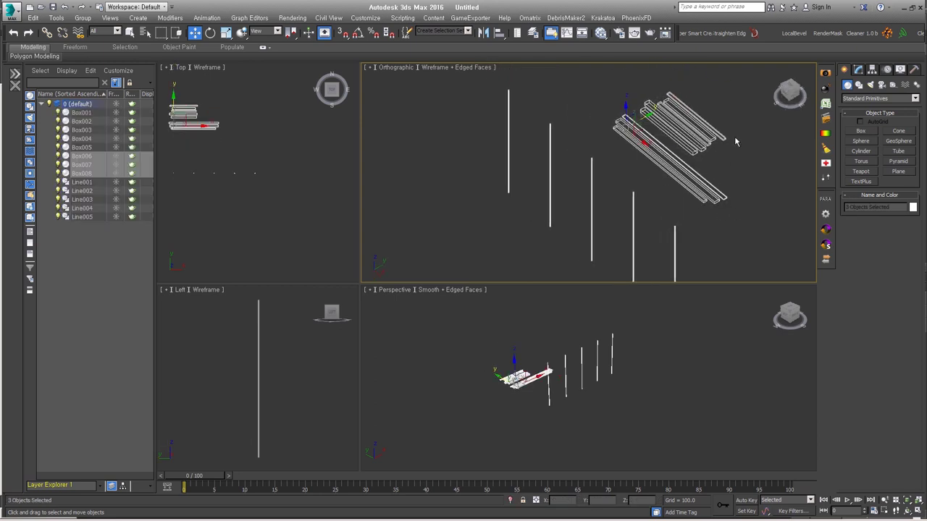
alt+middle_drag(735, 142, 671, 217)
click(670, 217)
click(867, 100)
click(881, 180)
click(862, 123)
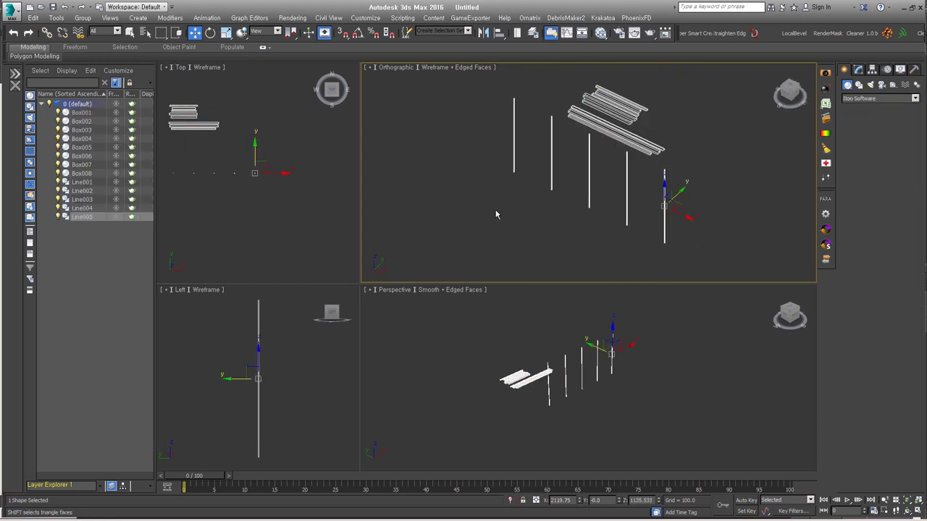
click(499, 230)
Build a graph where a spline input feeds a Linear 1S generator, with Box004 as its plank segment
click(852, 344)
alt+middle_drag(544, 209, 643, 174)
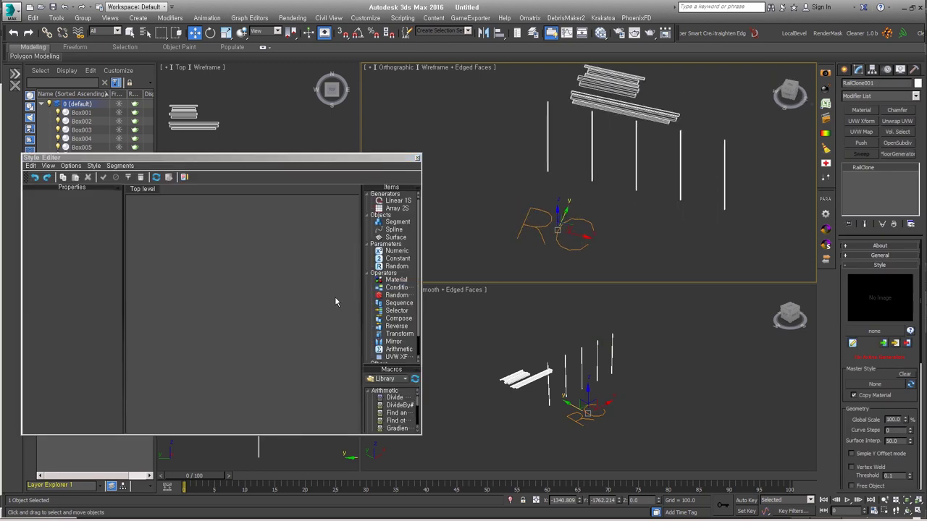
drag(397, 199, 292, 278)
drag(181, 157, 204, 154)
drag(417, 226, 224, 250)
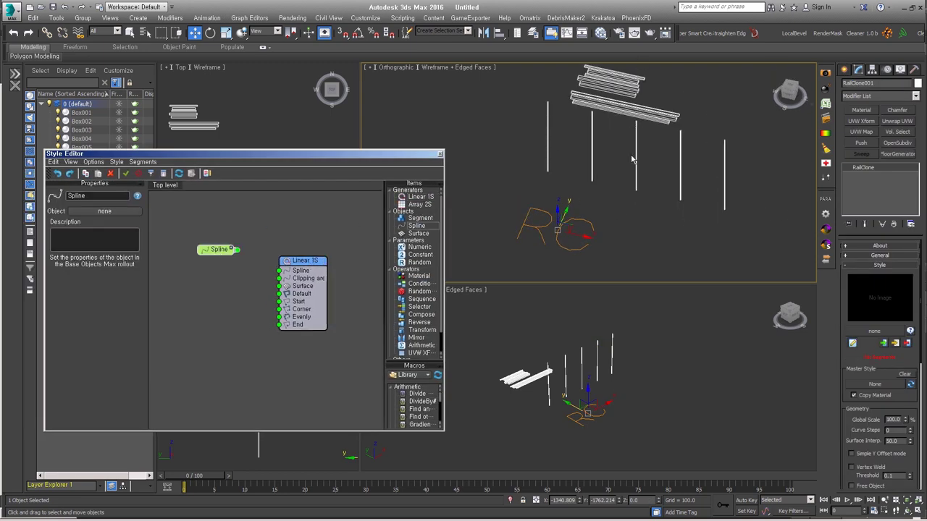
drag(287, 269, 240, 247)
drag(81, 138, 207, 273)
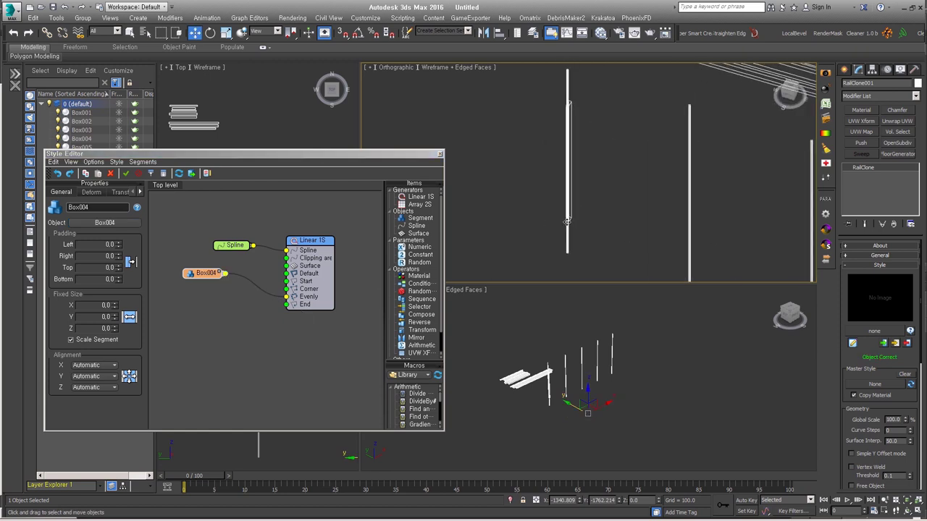
Rotate the Box004 segment -90° on X so the plank lies horizontally
click(123, 192)
click(49, 192)
click(94, 366)
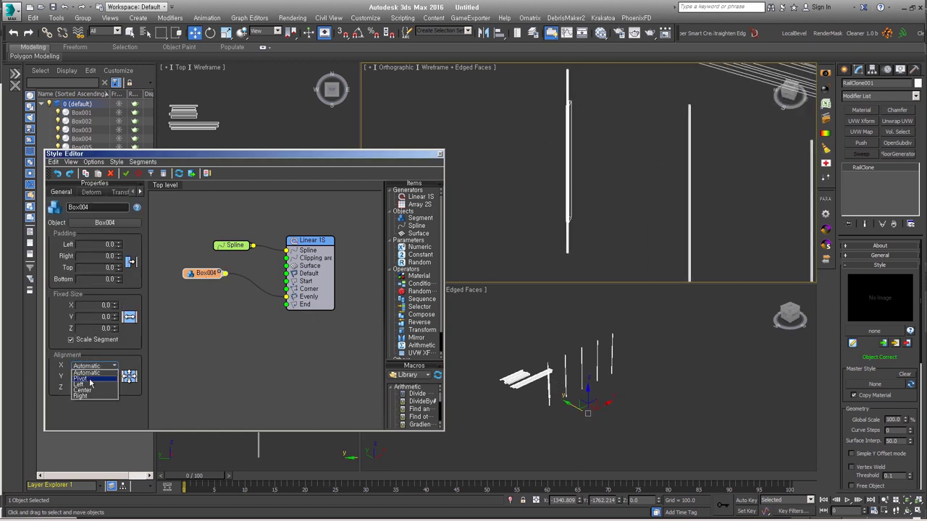
click(110, 192)
drag(134, 222, 134, 226)
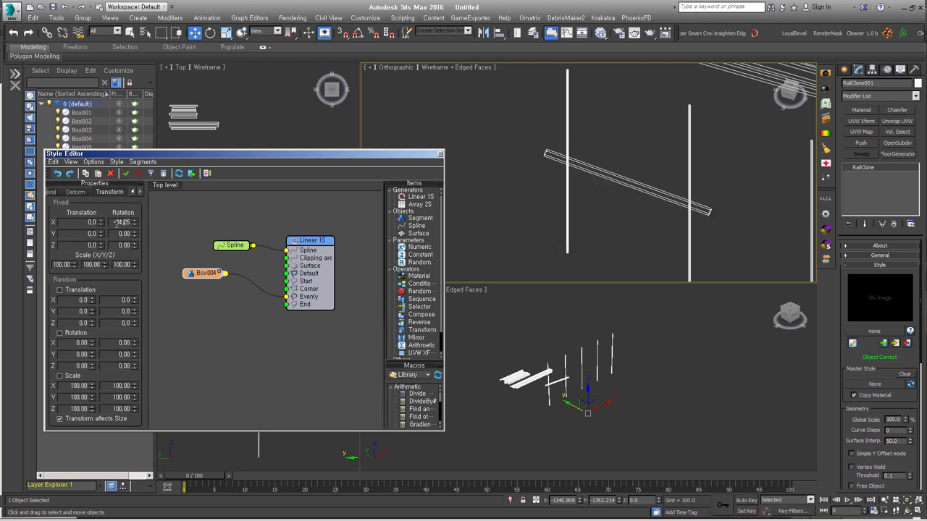
alt+middle_drag(533, 235, 714, 221)
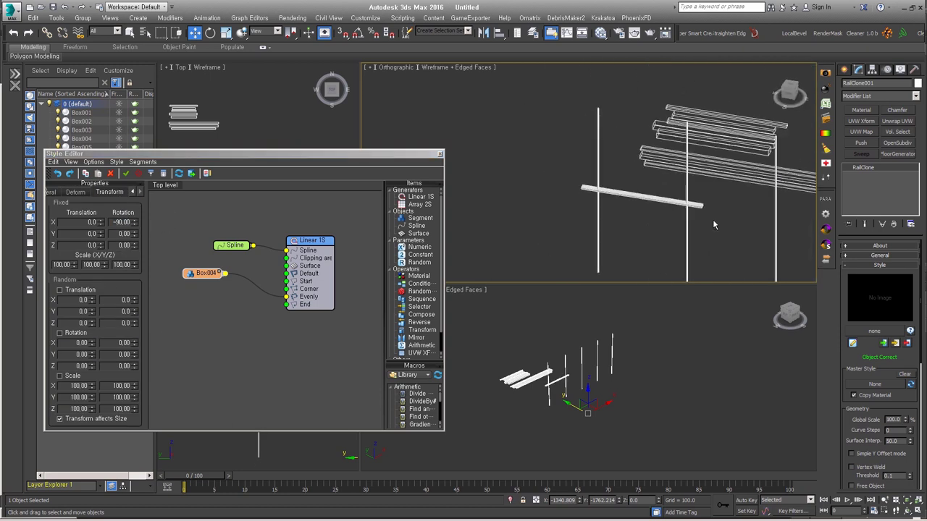
Copy the Box004 node and paste duplicates to create more plank inputs
click(247, 297)
click(324, 290)
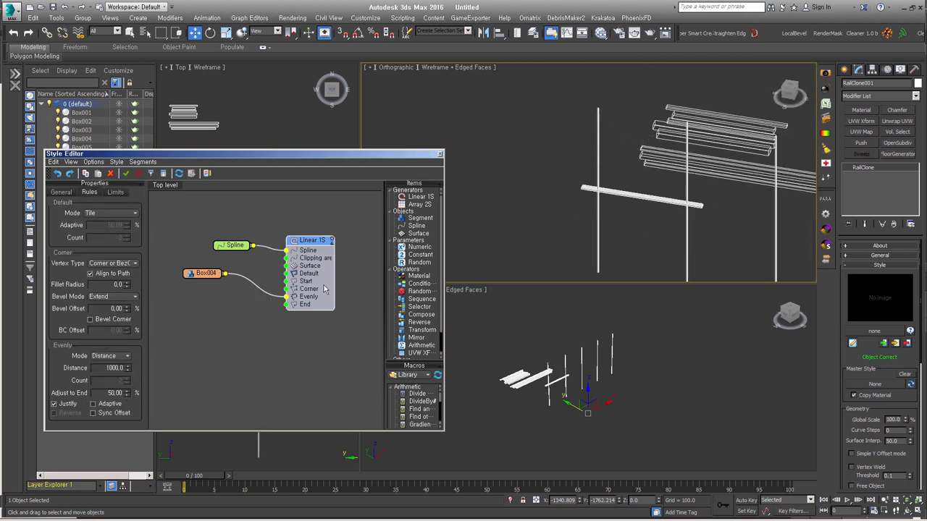
click(192, 274)
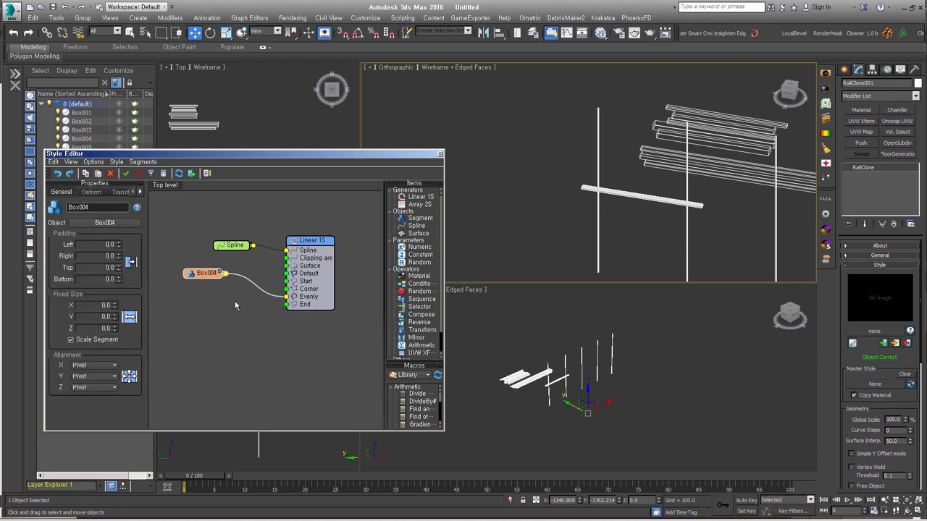
drag(214, 273, 203, 268)
right_click(204, 268)
click(217, 284)
right_click(227, 331)
click(239, 346)
Assign another box to the second plank node and route the planks through Sequence and Randomize into Linear 1S Default
click(199, 297)
click(105, 222)
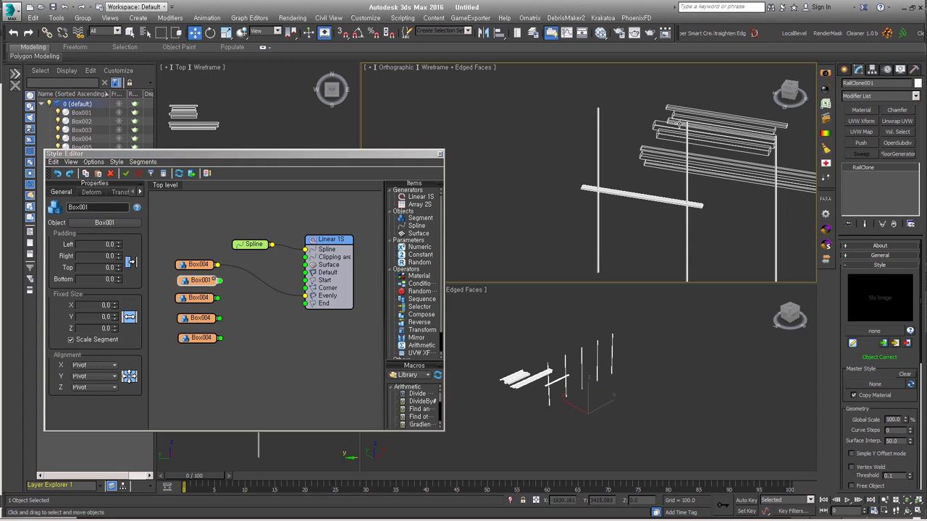
click(651, 131)
mouse_move(421, 299)
mouse_down()
mouse_move(252, 303)
mouse_move(277, 280)
mouse_up()
drag(290, 290, 305, 273)
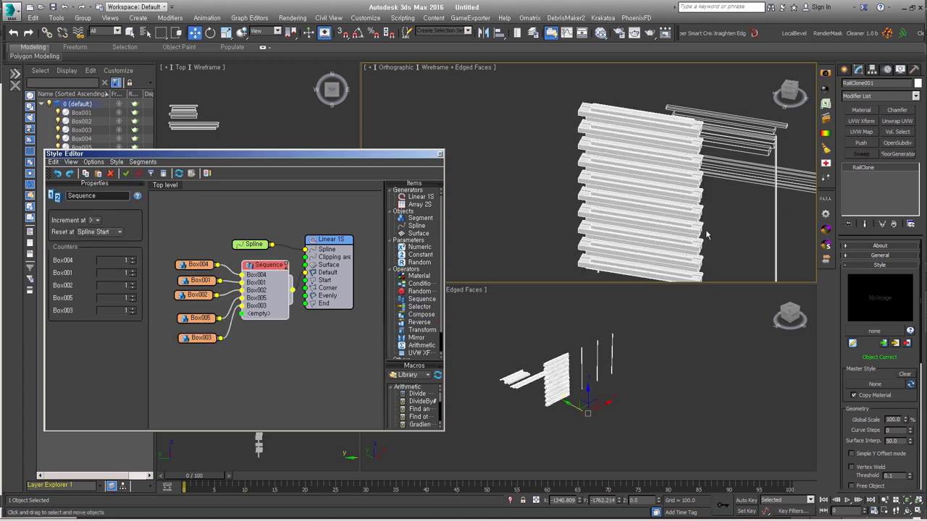
mouse_move(420, 291)
mouse_down()
mouse_move(250, 340)
mouse_move(273, 268)
mouse_up()
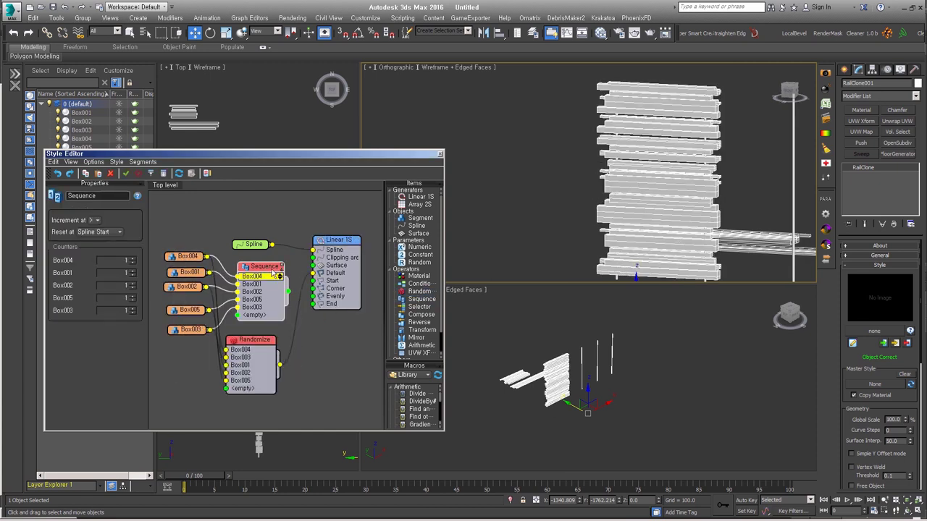
Set Box004's presence in the Randomize mix to 50%
drag(187, 329, 190, 275)
click(261, 263)
text(50)
key(Return)
click(224, 267)
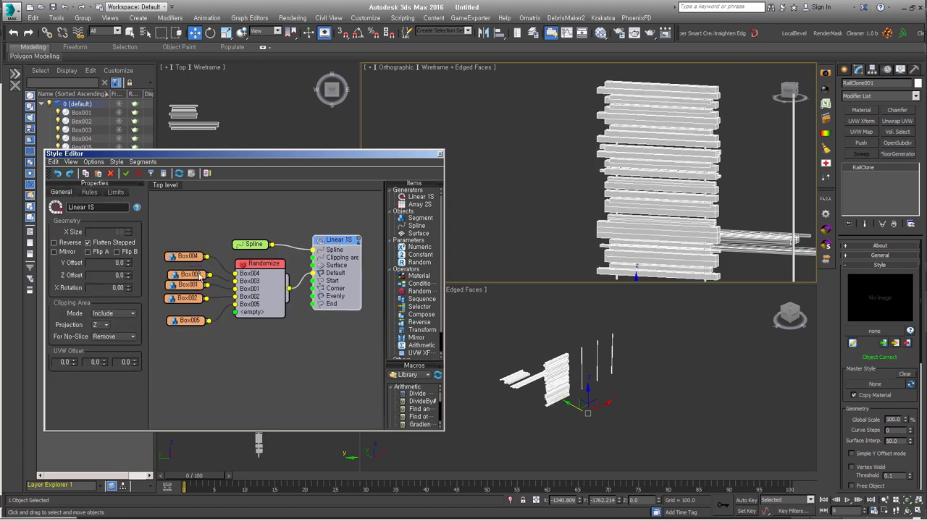
Adjust the plank spacing and increase Box004's left padding
drag(288, 289, 313, 296)
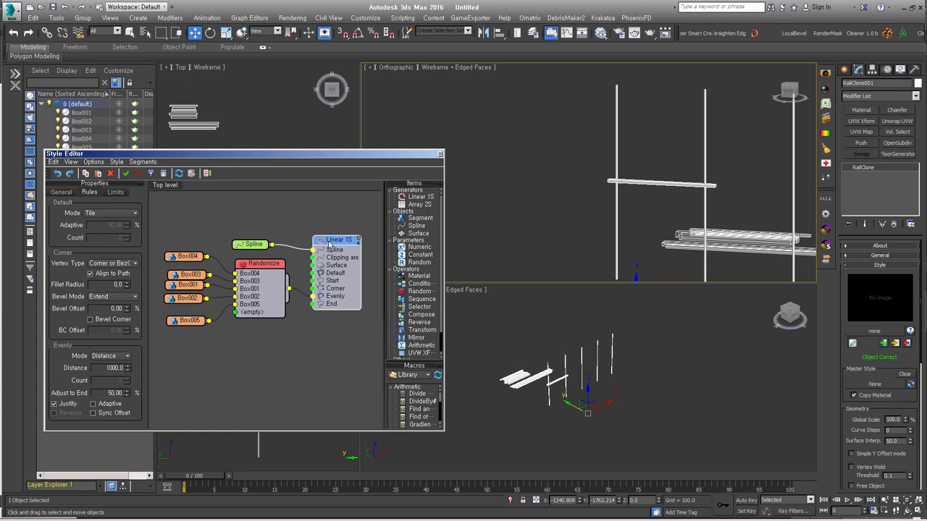
click(187, 257)
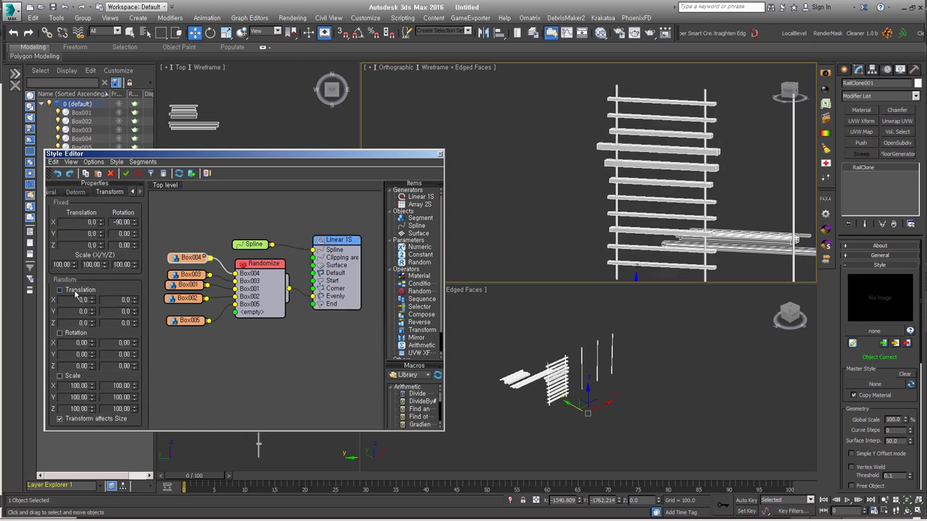
click(57, 193)
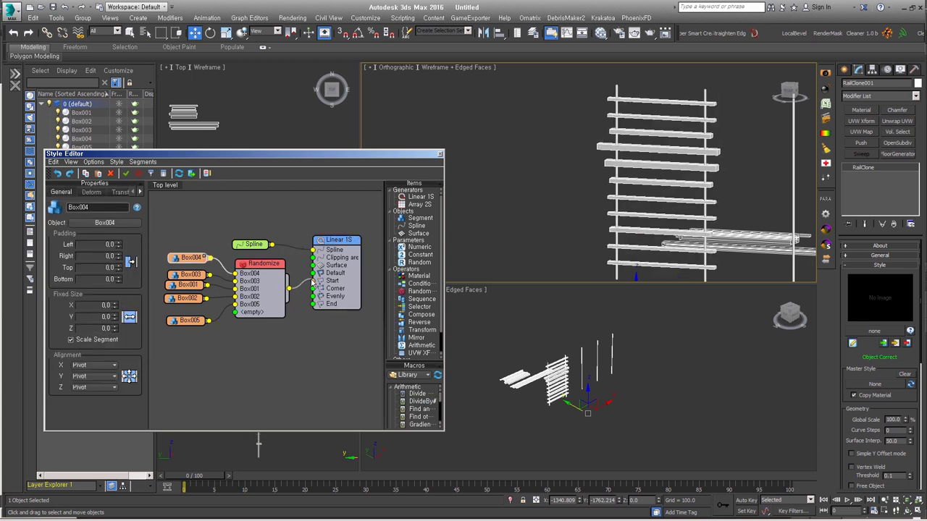
drag(119, 245, 127, 407)
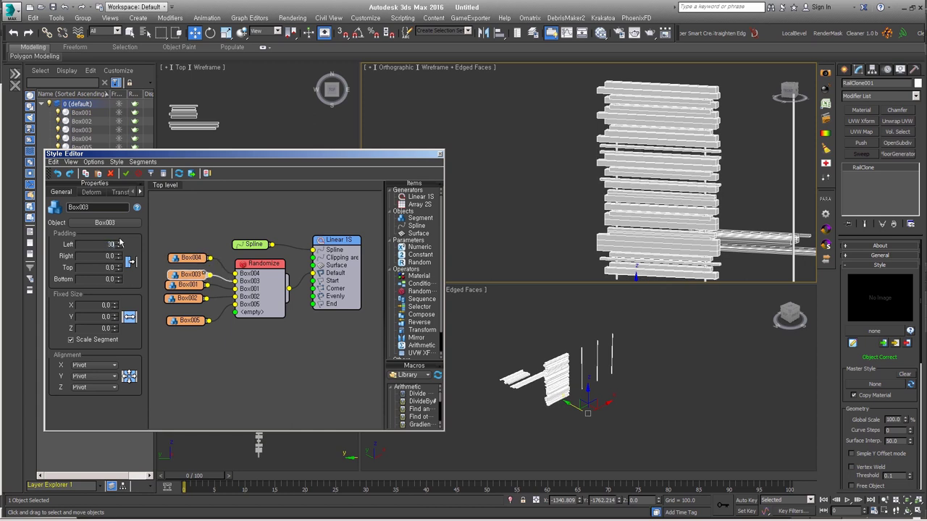
Stagger the boards with left paddings of 80 on Box004 and 90 on Box005
click(187, 284)
click(186, 298)
click(186, 320)
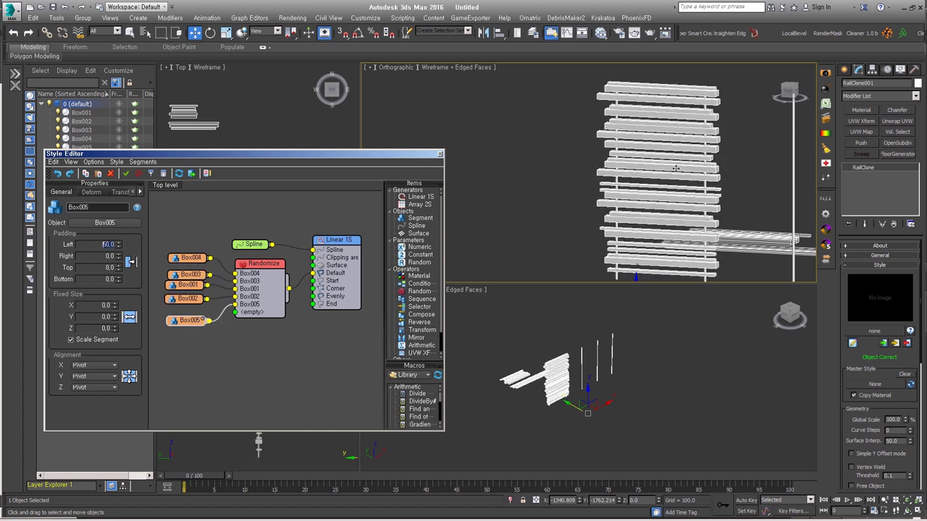
click(187, 257)
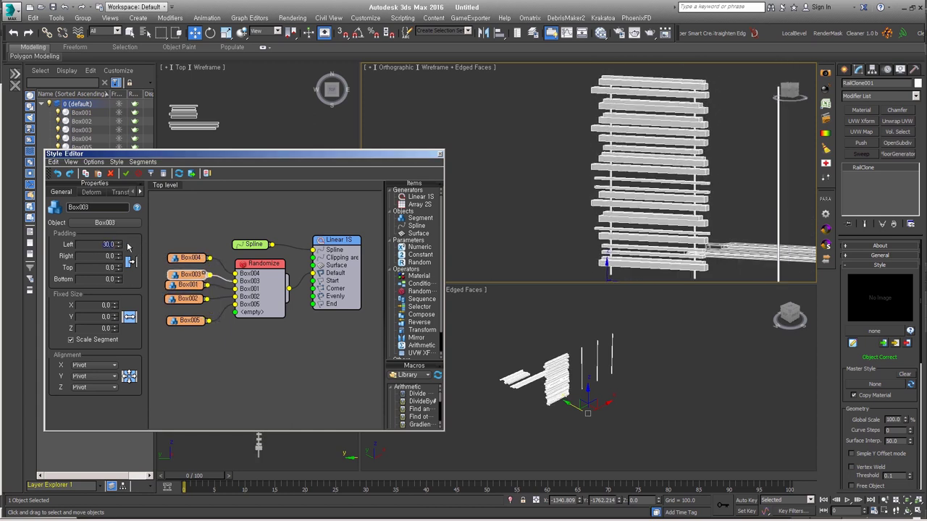
click(188, 284)
click(187, 298)
click(186, 320)
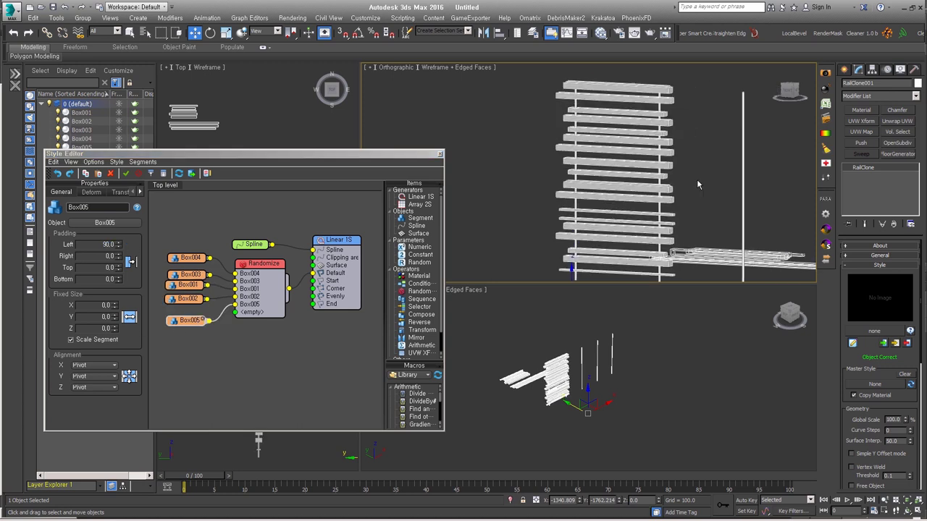
alt+middle_drag(698, 185, 670, 195)
click(294, 320)
Repick Box002 as Box008 and wire a new Box006 plank node into Randomize
click(187, 298)
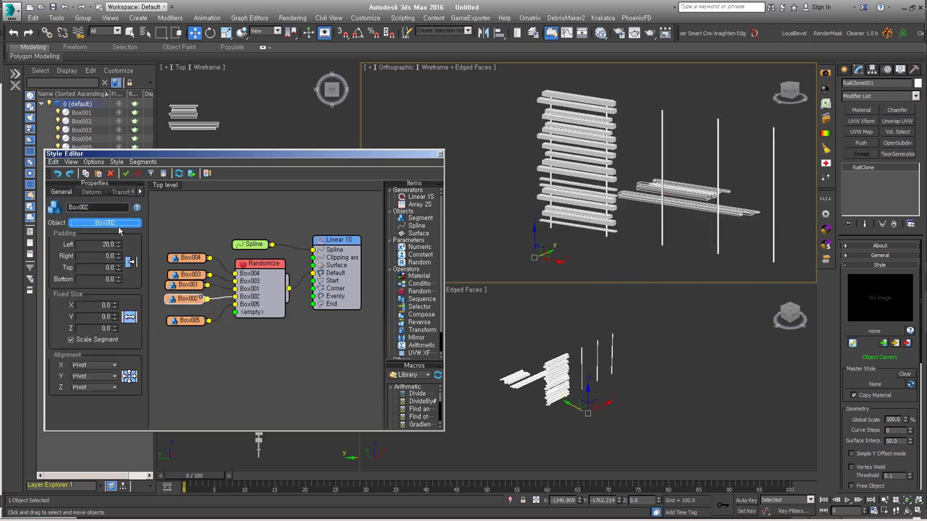
click(102, 227)
right_click(190, 347)
key(Escape)
right_click(189, 289)
click(217, 387)
drag(228, 351, 237, 312)
Fine-tune Box004's left padding and bring the rail generator node into view
click(187, 258)
drag(118, 249, 118, 246)
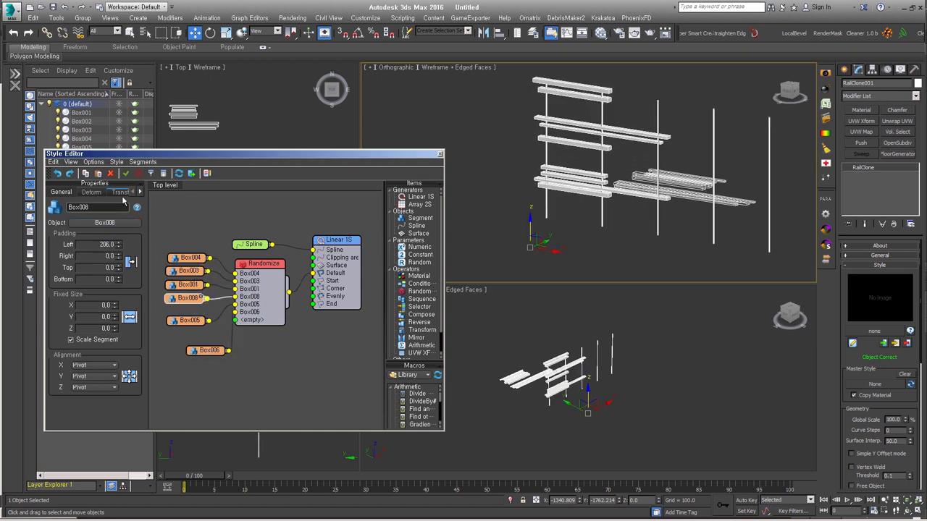
middle_drag(334, 245, 323, 286)
right_click(323, 284)
Duplicate the Linear 1S generator and drive it with a new Line003 spline node
click(339, 320)
key(ctrl+v)
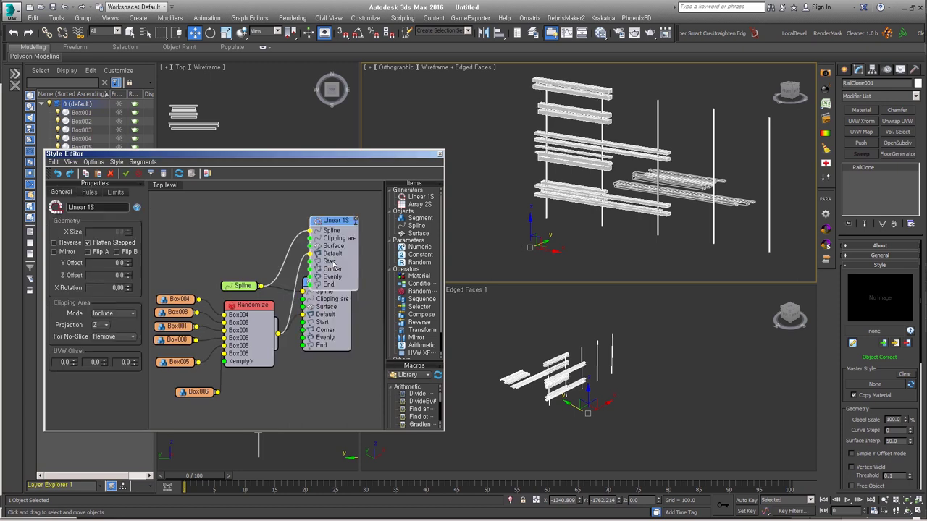
mouse_move(417, 225)
mouse_down()
mouse_move(243, 237)
mouse_move(305, 259)
mouse_up()
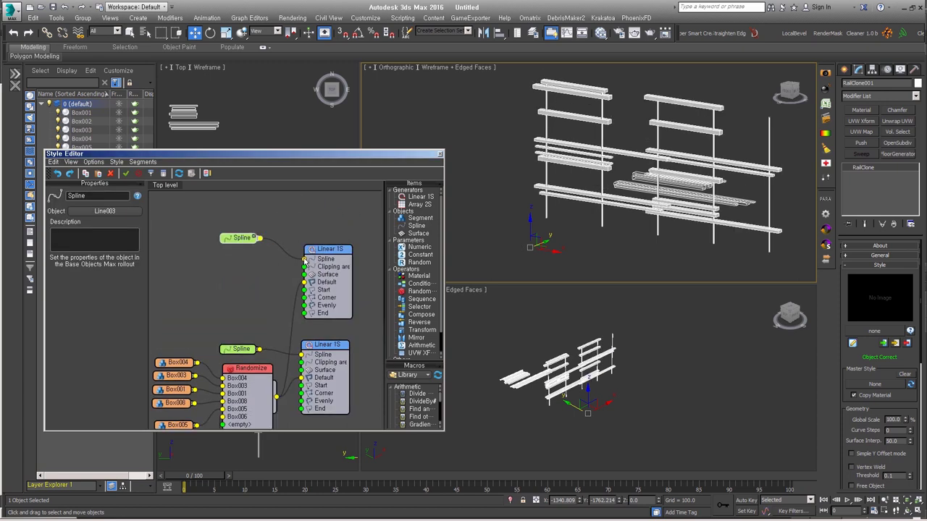
middle_drag(290, 304, 291, 291)
Duplicate the Randomize node and wire the copy into the new generator's default input
click(255, 357)
right_click(261, 359)
click(277, 394)
key(ctrl+v)
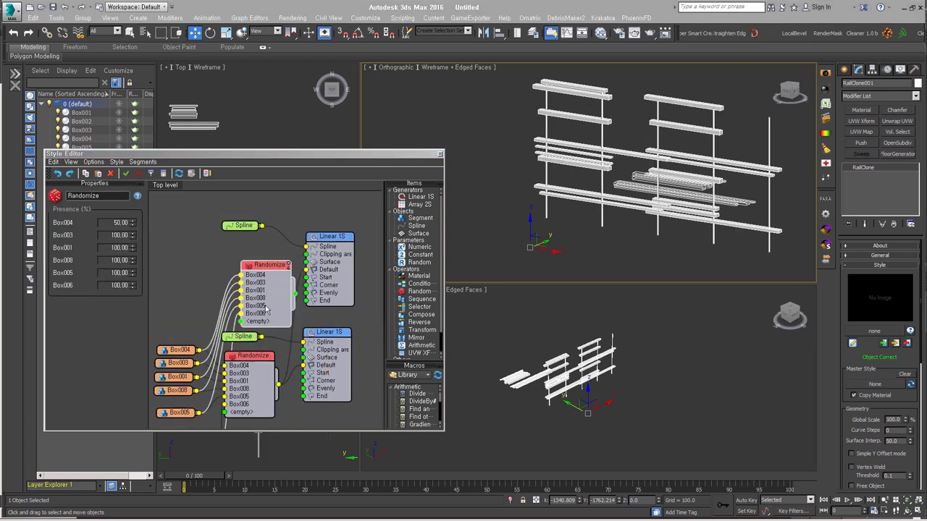
drag(274, 273, 307, 272)
Feed the second Randomize with Box004, Box005 (lower left padding) and Box008 plank nodes
drag(181, 351, 198, 281)
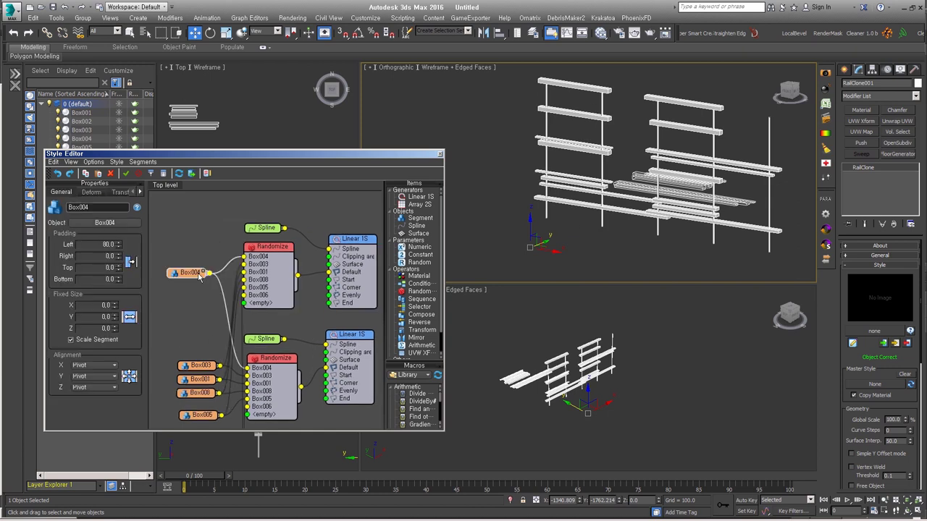
drag(81, 147, 189, 253)
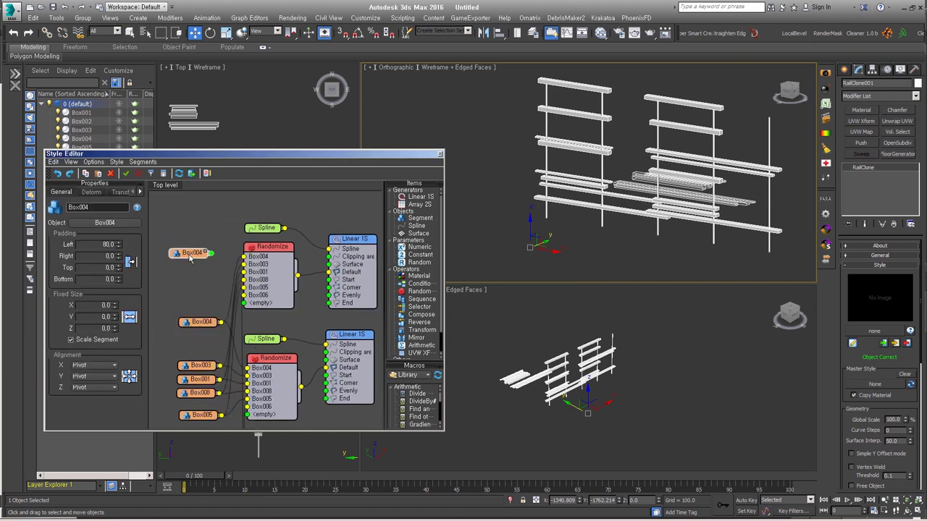
drag(118, 245, 127, 263)
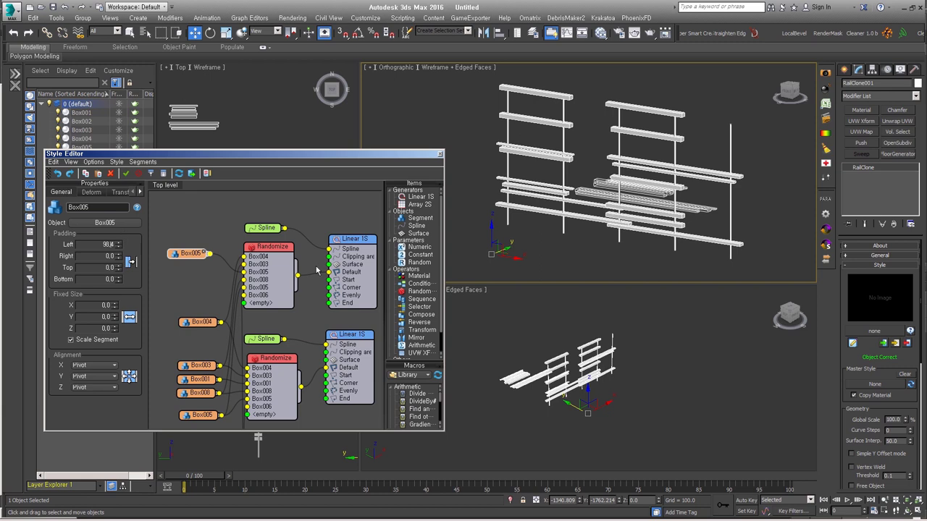
right_click(186, 267)
click(207, 304)
click(698, 207)
alt+middle_drag(698, 206, 637, 195)
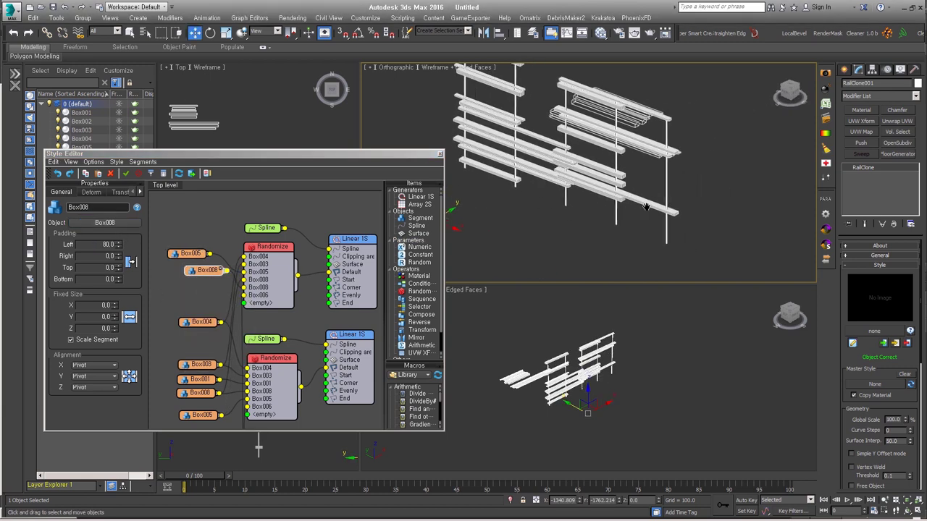
middle_drag(341, 290, 290, 328)
drag(309, 293, 314, 275)
Close the Style Editor, switch to shaded perspective, and orbit around the T-shaped shelves, then deselect
click(600, 257)
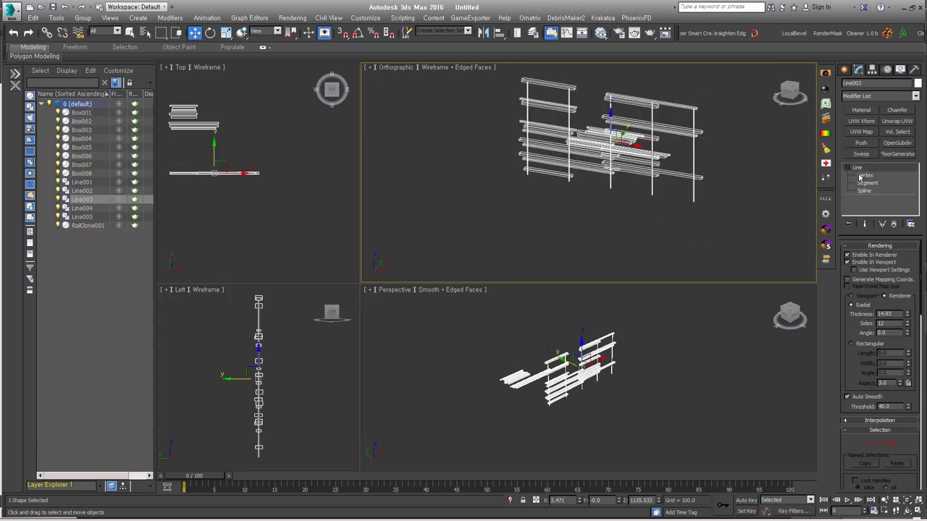
click(614, 239)
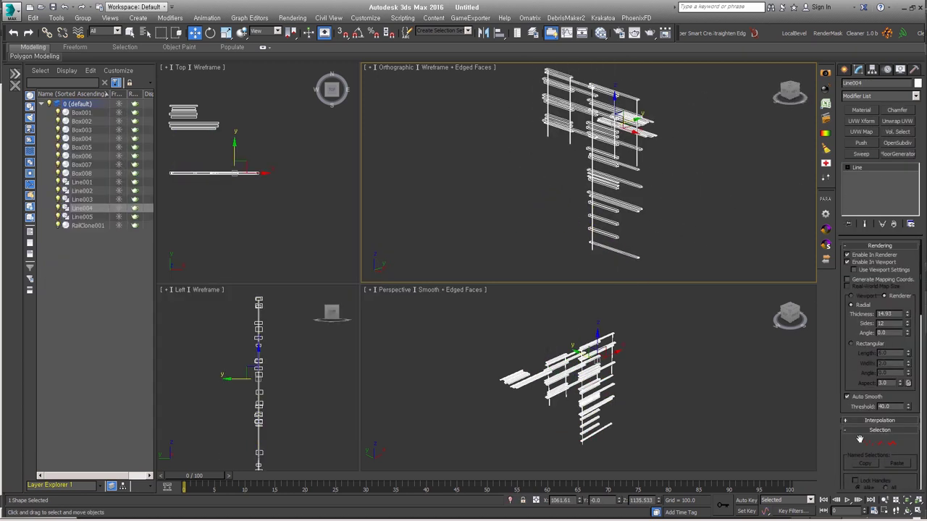
key(p)
alt+middle_drag(674, 240, 598, 144)
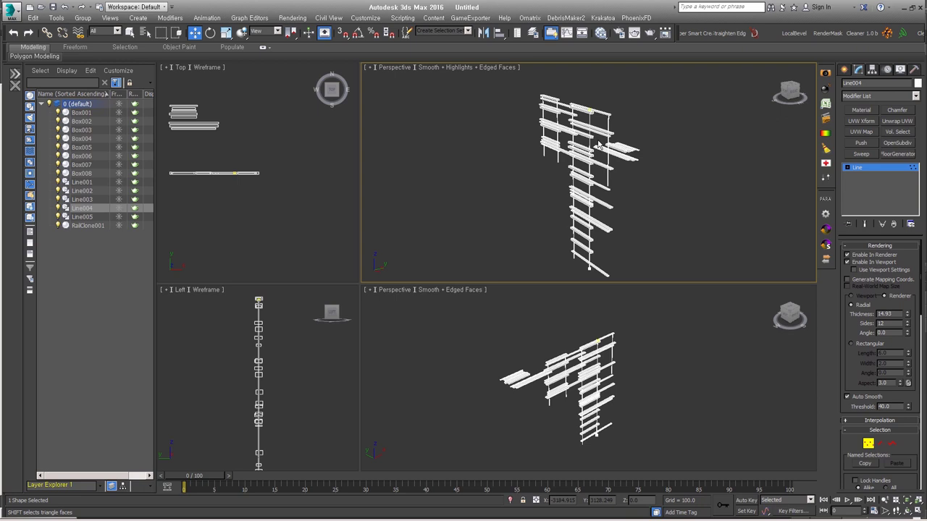
mouse_move(598, 145)
alt+middle_down()
mouse_move(575, 200)
mouse_move(640, 213)
mouse_move(657, 201)
mouse_move(647, 206)
alt+middle_up()
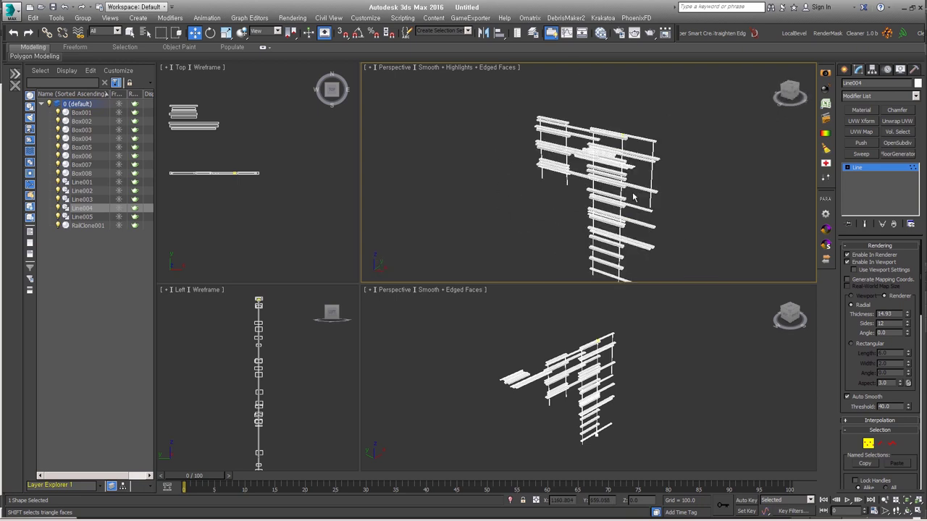
alt+middle_drag(664, 242, 689, 228)
click(685, 230)
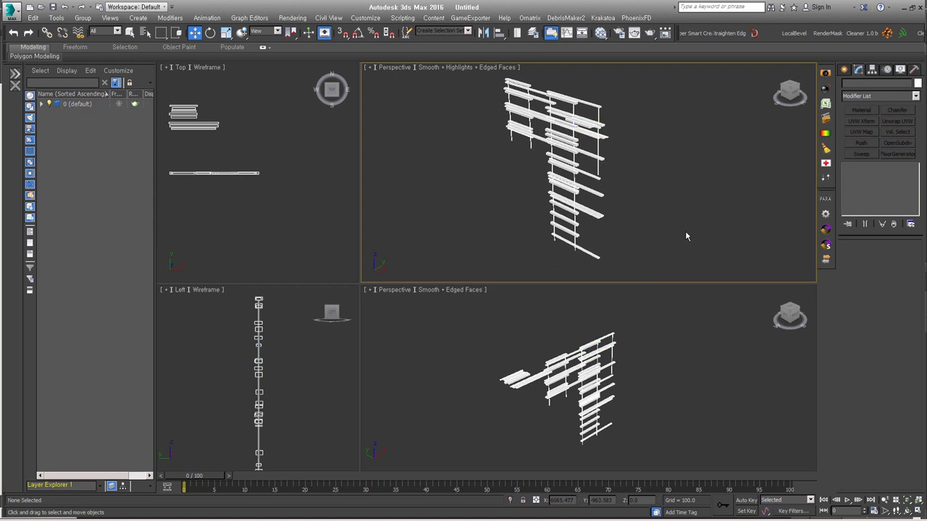